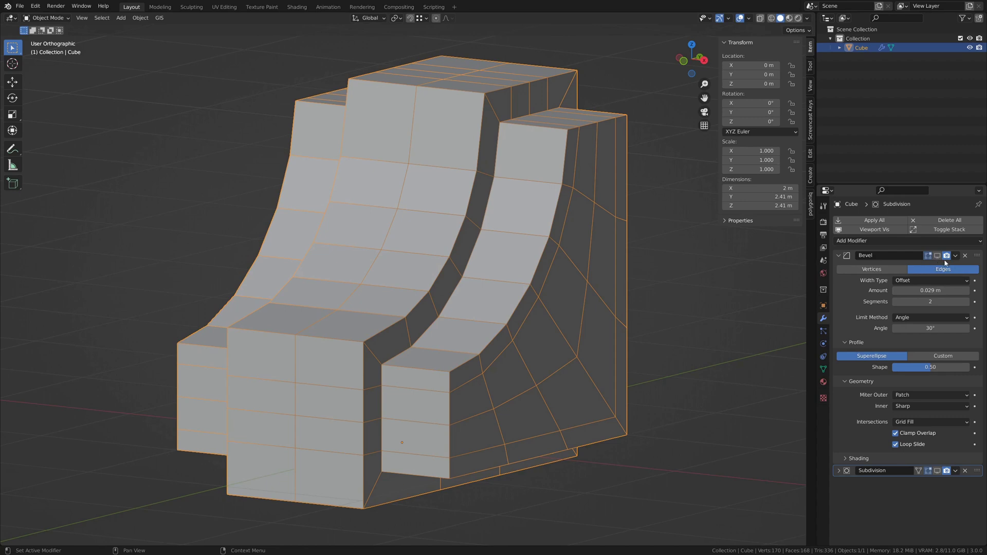
# Step: Toggle the Bevel modifier's viewport display on and off to compare the cube with and without bevel
pyautogui.click(937, 256)
pyautogui.click(937, 255)
pyautogui.click(937, 257)
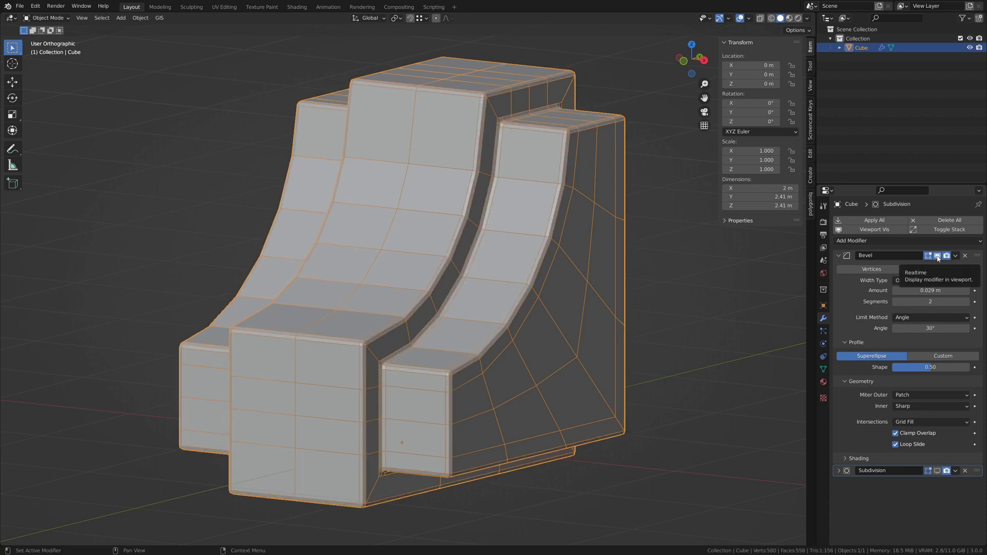
pyautogui.click(937, 256)
pyautogui.click(937, 256)
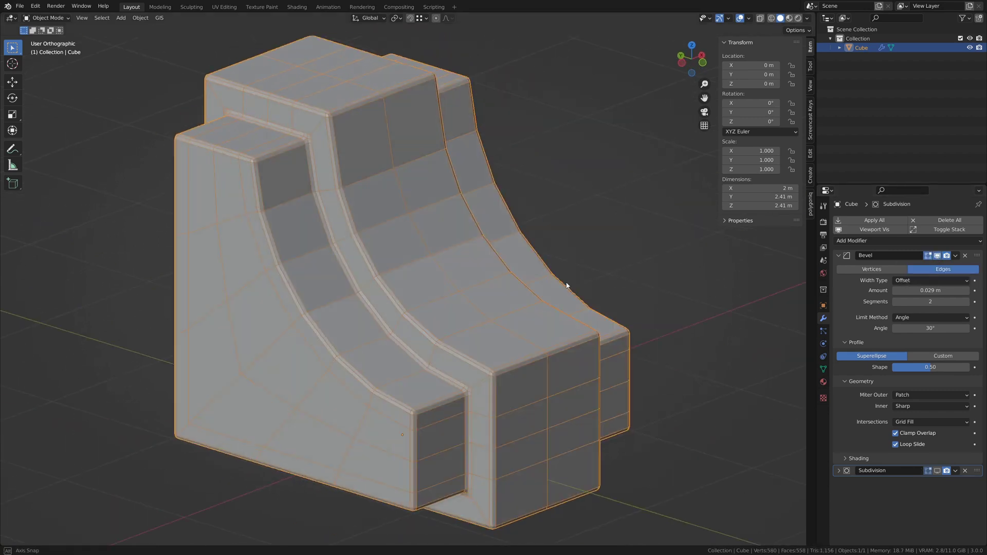
pyautogui.click(937, 256)
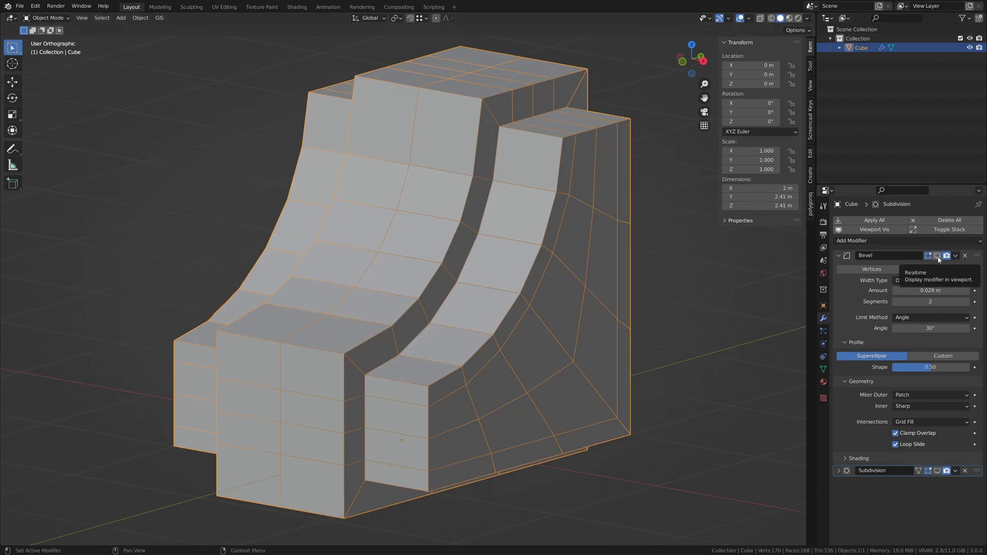
pyautogui.click(937, 256)
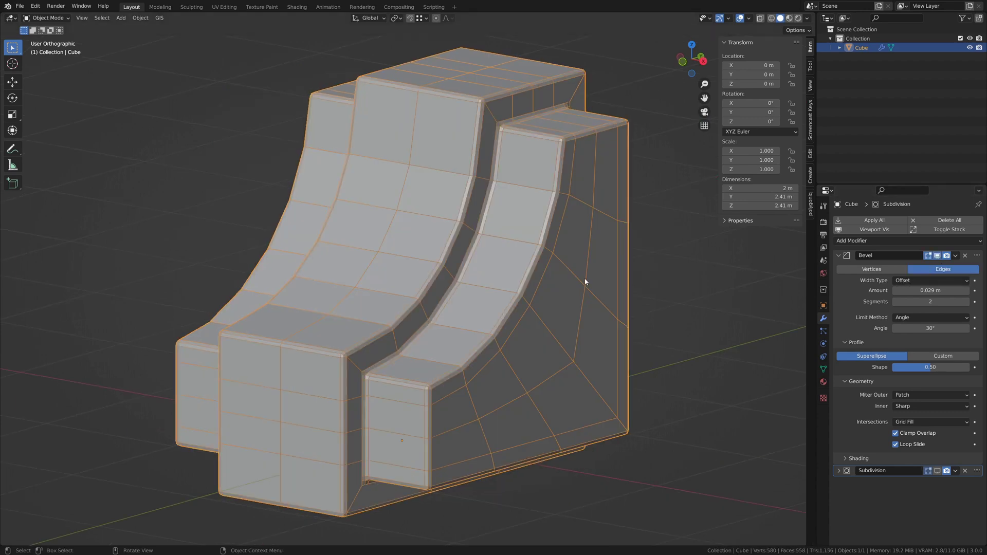
# Step: Inspect the bevelled cube, try a wider amount, then undo back to 0.029 m and 2 segments
pyautogui.moveTo(586, 282); pyautogui.dragTo(525, 304, button='middle')
pyautogui.moveTo(420, 315); pyautogui.dragTo(668, 308, button='middle')
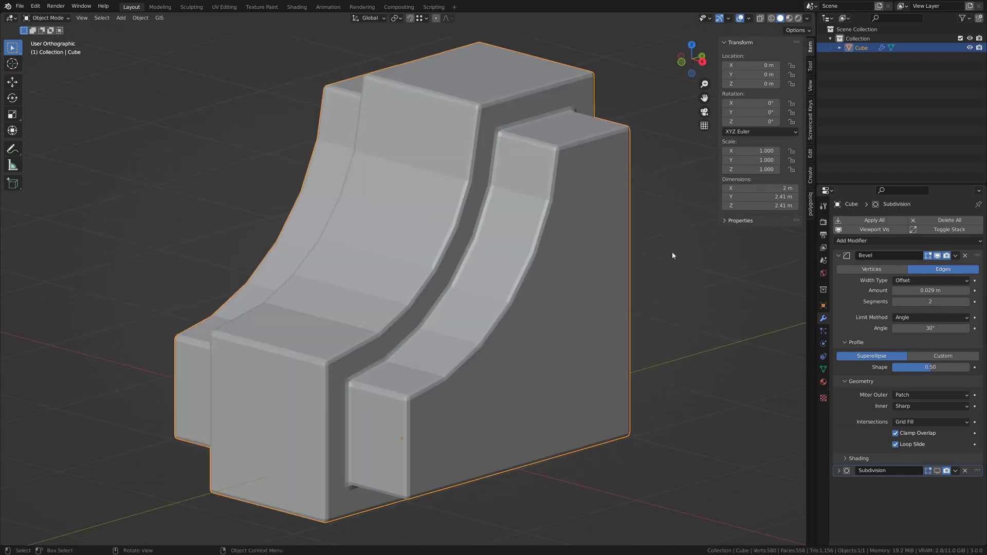
pyautogui.moveTo(924, 290); pyautogui.dragTo(953, 301)
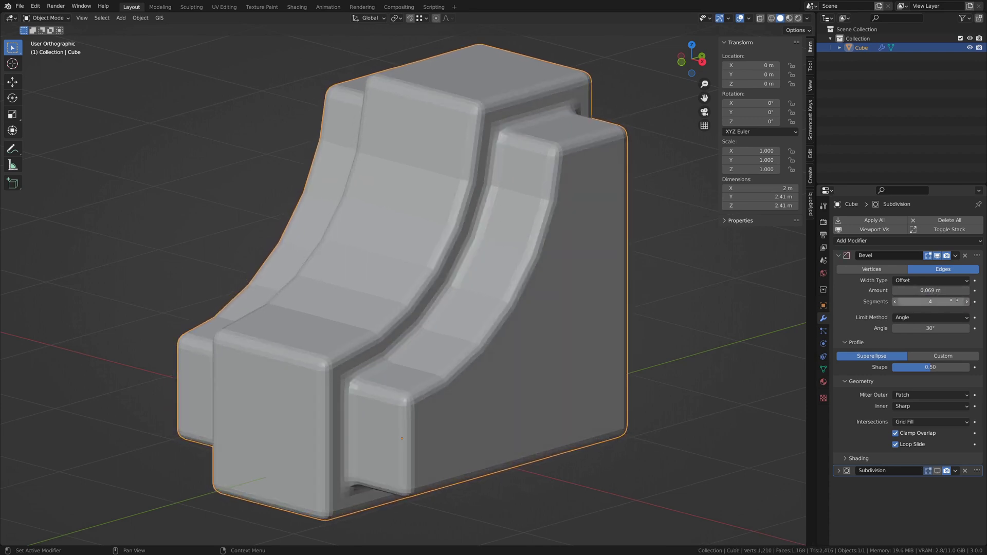
pyautogui.hotkey('ctrl', 'z')
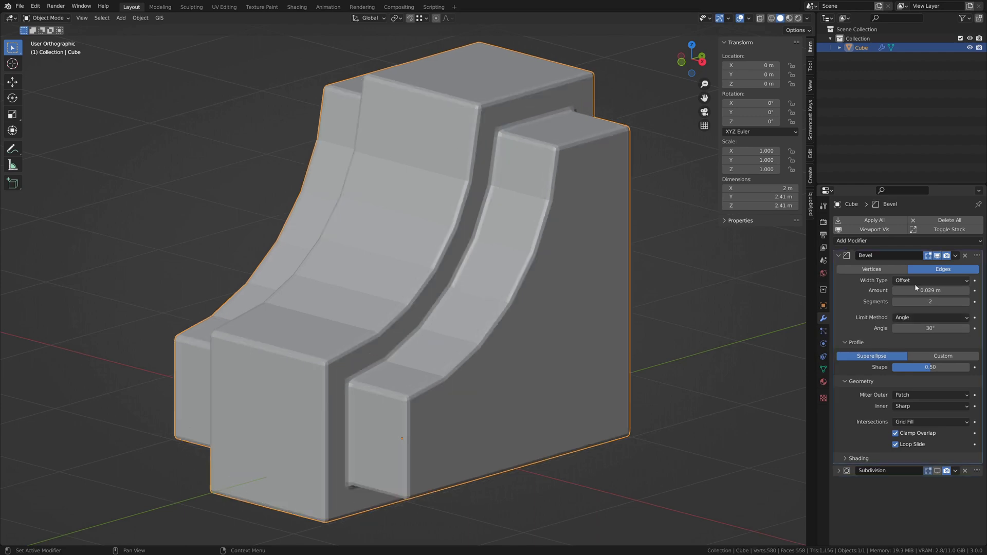
# Step: Review the bevel Width Type options and keep Offset
pyautogui.click(917, 282)
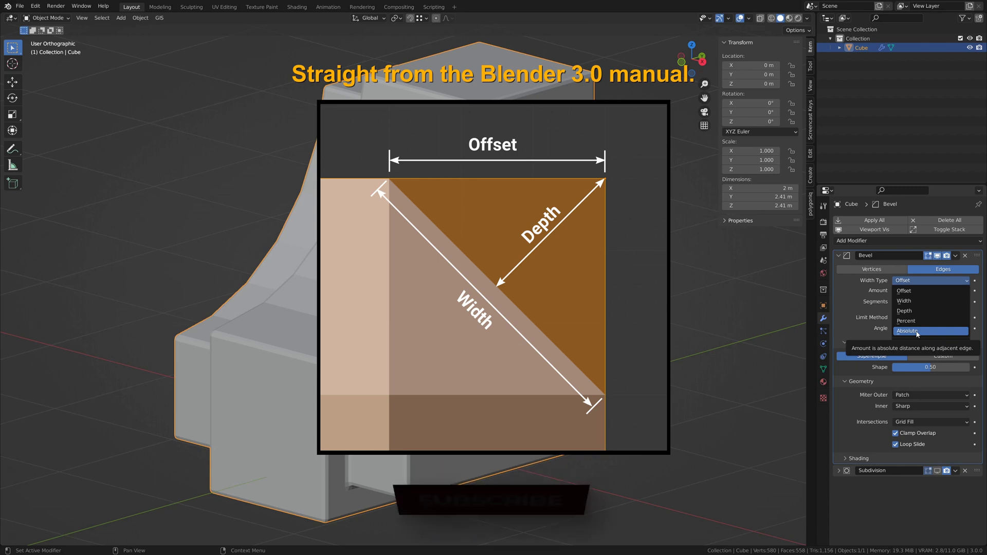
pyautogui.press('Escape')
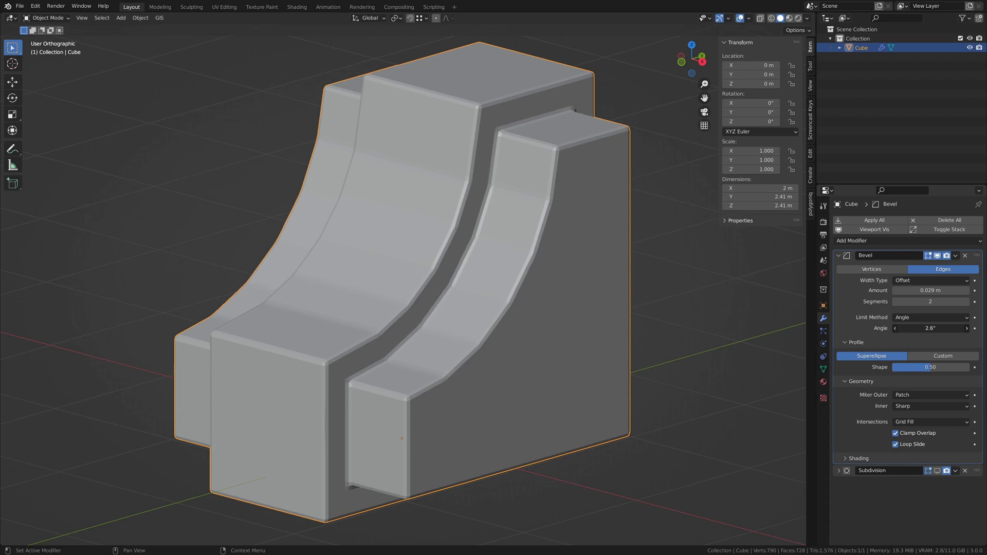
# Step: Set the bevel's limit angle to 30°
pyautogui.moveTo(931, 328); pyautogui.dragTo(940, 328)
pyautogui.click(930, 328)
pyautogui.write('30')
pyautogui.press('Return')
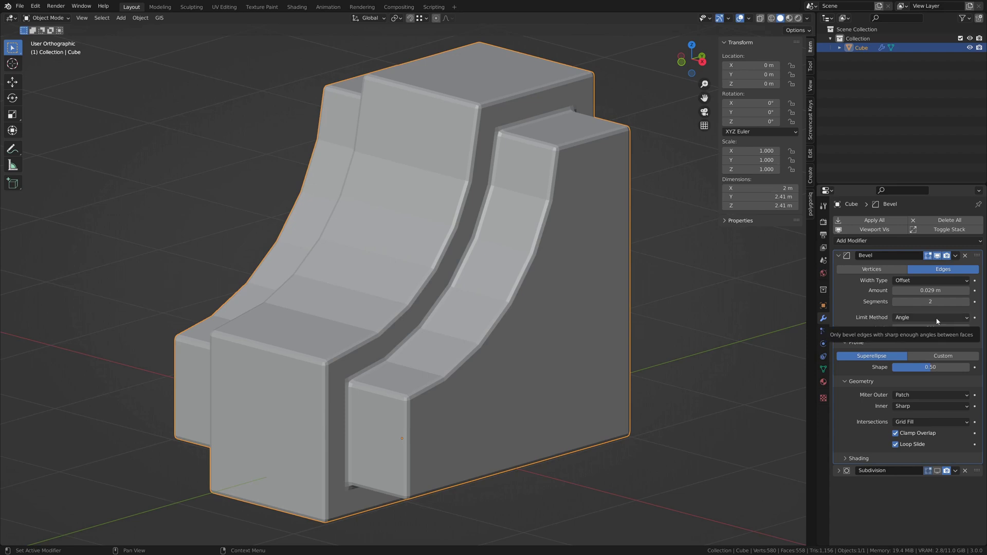
# Step: Switch the bevel Limit Method to Weight and put the cube into Edit Mode
pyautogui.click(937, 322)
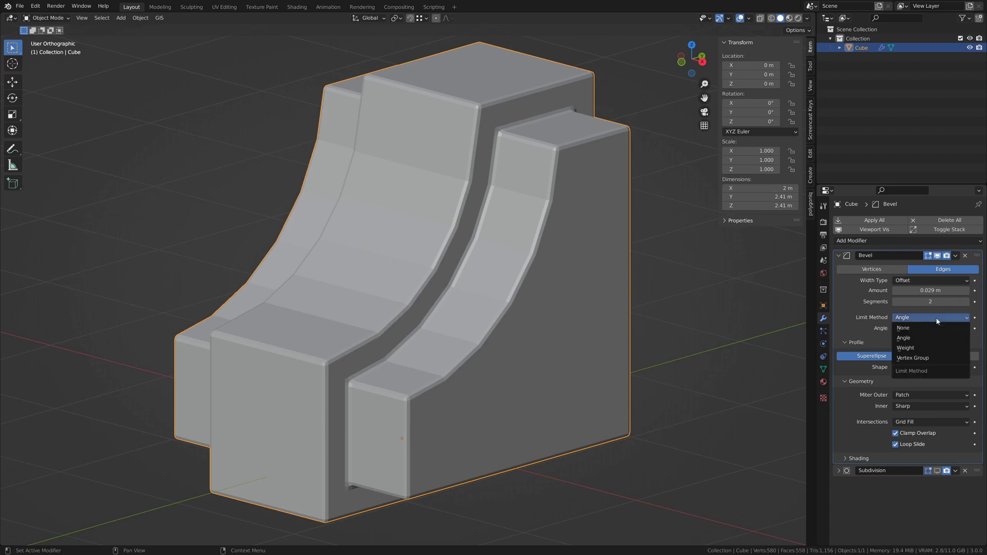
pyautogui.click(919, 350)
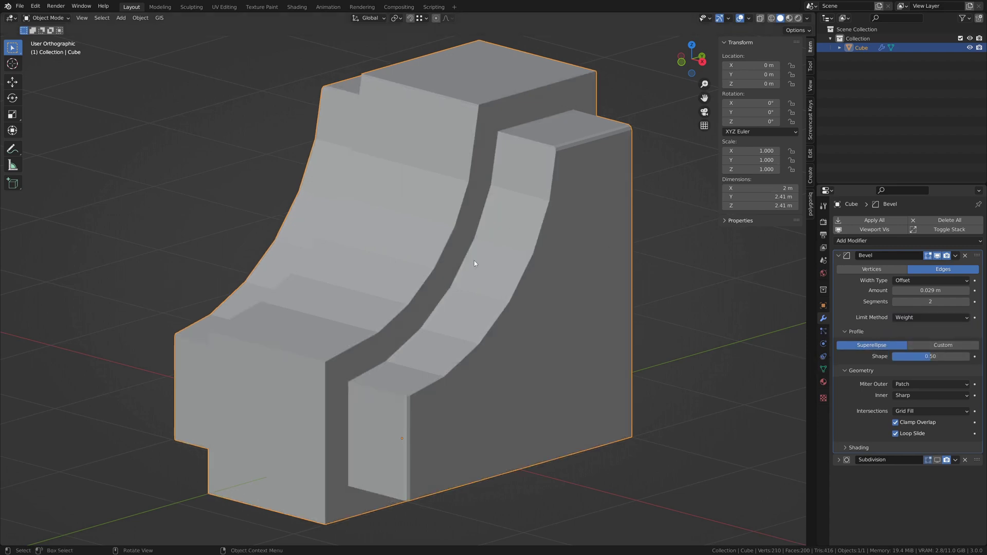
pyautogui.press('Tab')
pyautogui.moveTo(474, 261); pyautogui.dragTo(360, 265, button='middle')
# Step: Select the narrow vertical corner face and zoom in close on it
pyautogui.click(361, 266)
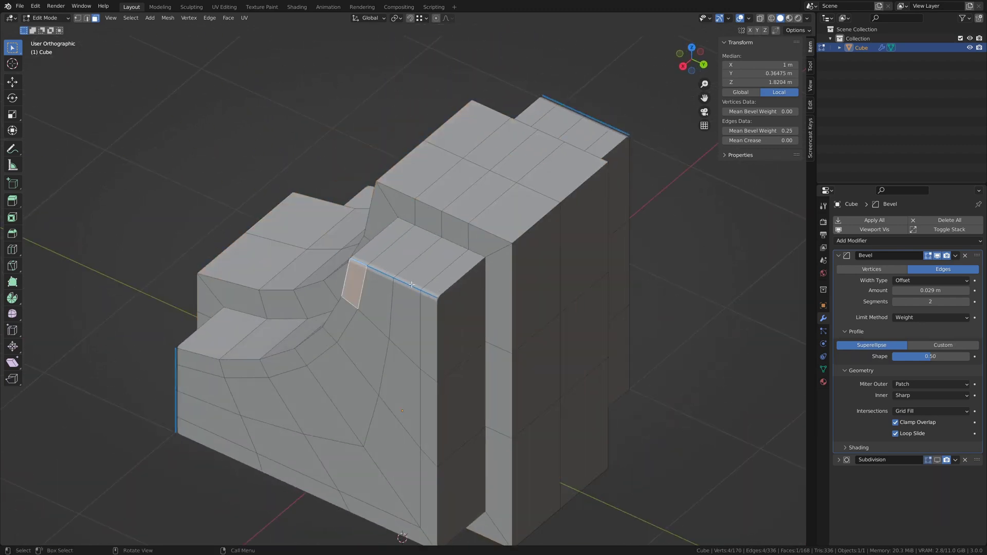
pyautogui.click(430, 300)
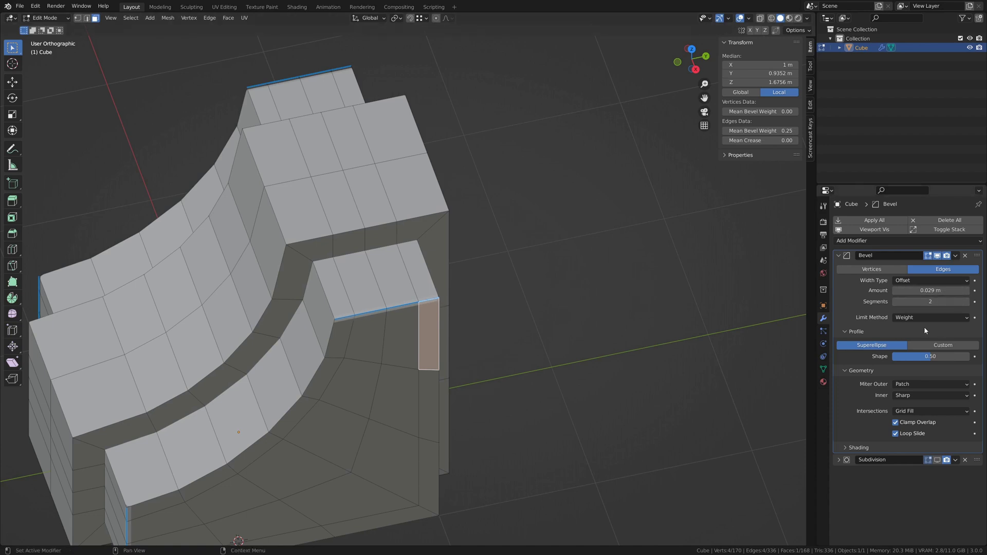
pyautogui.moveTo(406, 344); pyautogui.dragTo(455, 349, button='middle')
pyautogui.scroll(4, 455, 350)
pyautogui.keyDown('shift'); pyautogui.moveTo(513, 155); pyautogui.dragTo(547, 269, button='middle'); pyautogui.keyUp('shift')
pyautogui.scroll(3, 477, 322)
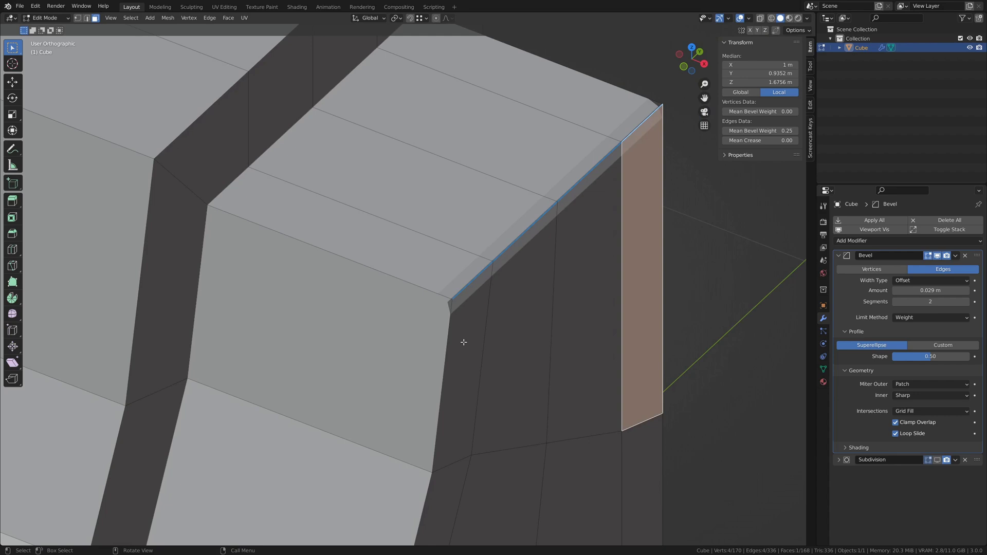
# Step: Select the block's top and vertical corner edges and give them a 1.00 bevel weight
pyautogui.press('2')
pyautogui.click(447, 343)
pyautogui.keyDown('shift'); pyautogui.click(405, 282); pyautogui.keyUp('shift')
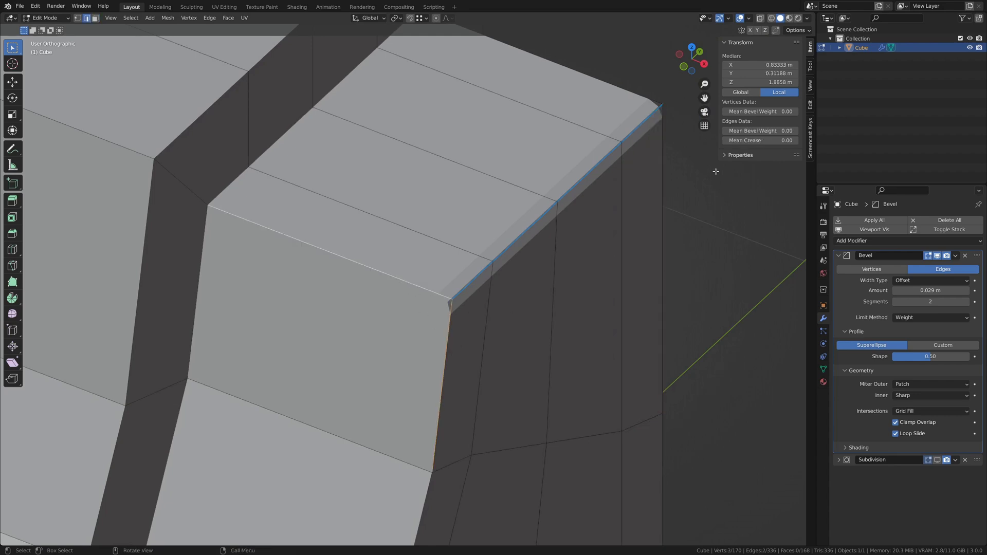
pyautogui.moveTo(756, 131); pyautogui.dragTo(791, 131)
pyautogui.moveTo(720, 152); pyautogui.dragTo(724, 163, button='middle')
pyautogui.keyDown('ctrl'); pyautogui.scroll(1, 911, 316); pyautogui.keyUp('ctrl')
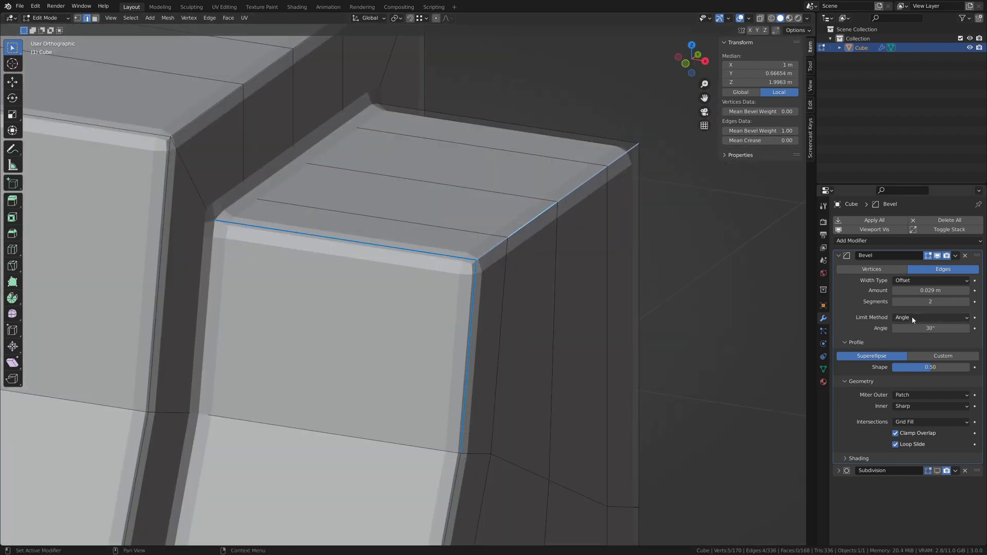
# Step: Set the bevel Limit Method to Vertex Group and browse the available vertex groups
pyautogui.click(912, 317)
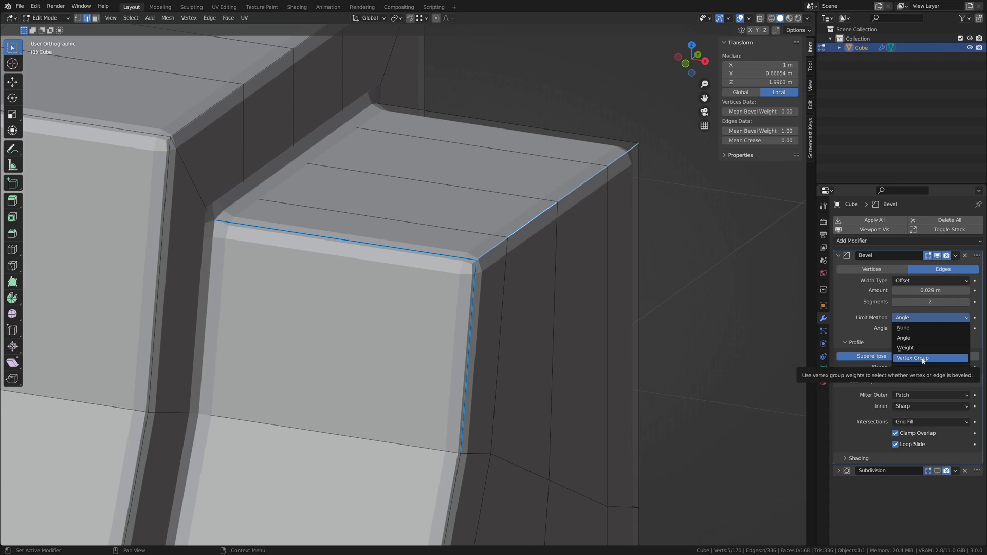
pyautogui.moveTo(694, 319); pyautogui.dragTo(553, 311, button='middle')
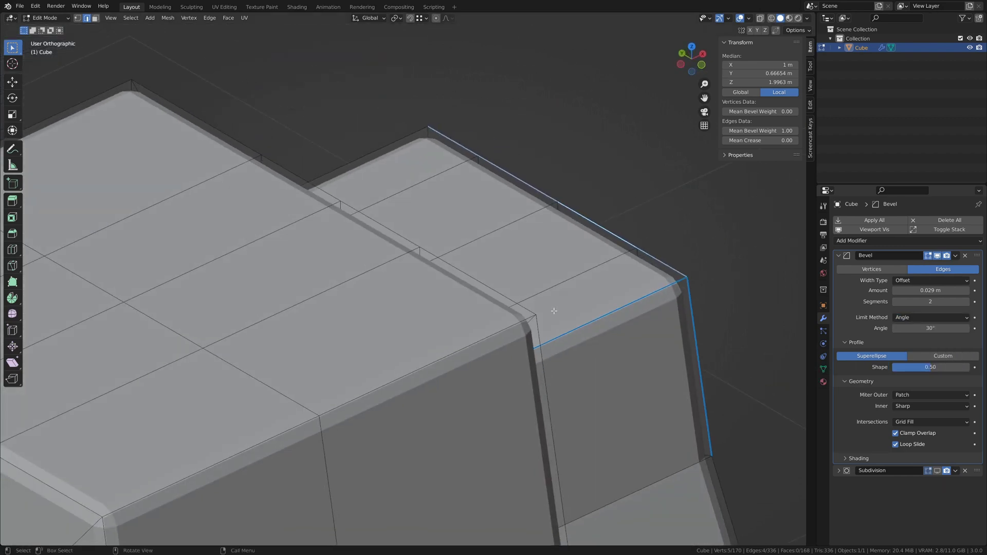
pyautogui.scroll(-5, 505, 320)
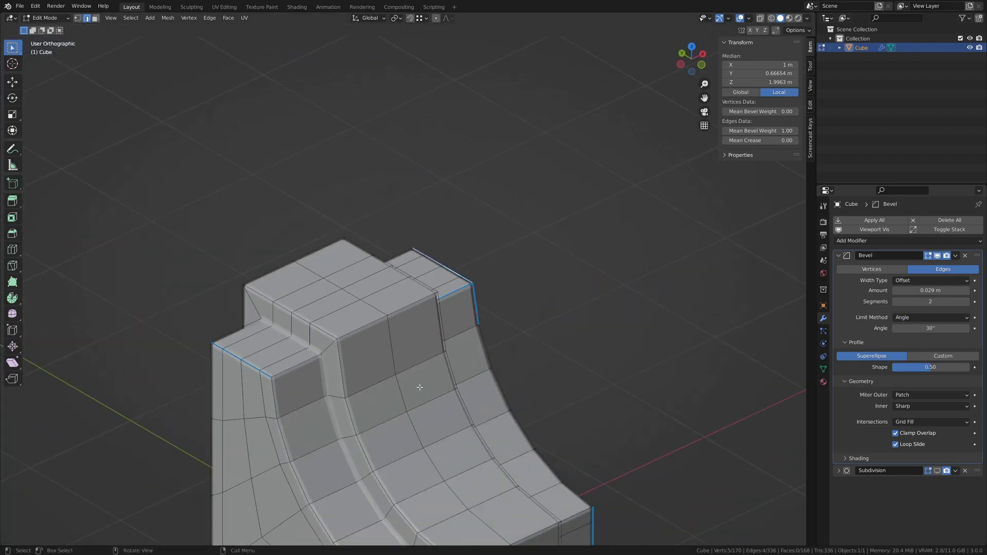
pyautogui.keyDown('shift'); pyautogui.moveTo(419, 387); pyautogui.dragTo(484, 255, button='middle'); pyautogui.keyUp('shift')
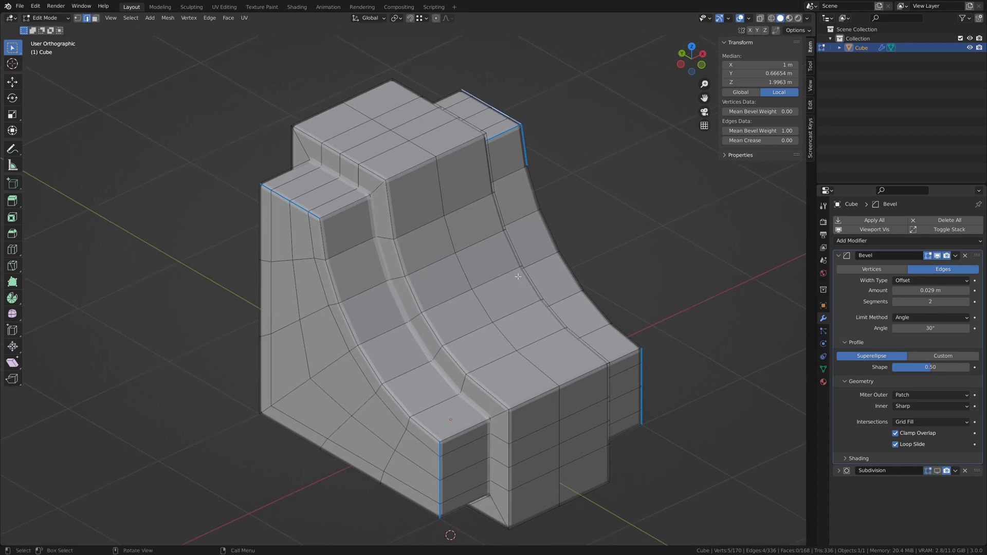
pyautogui.click(930, 317)
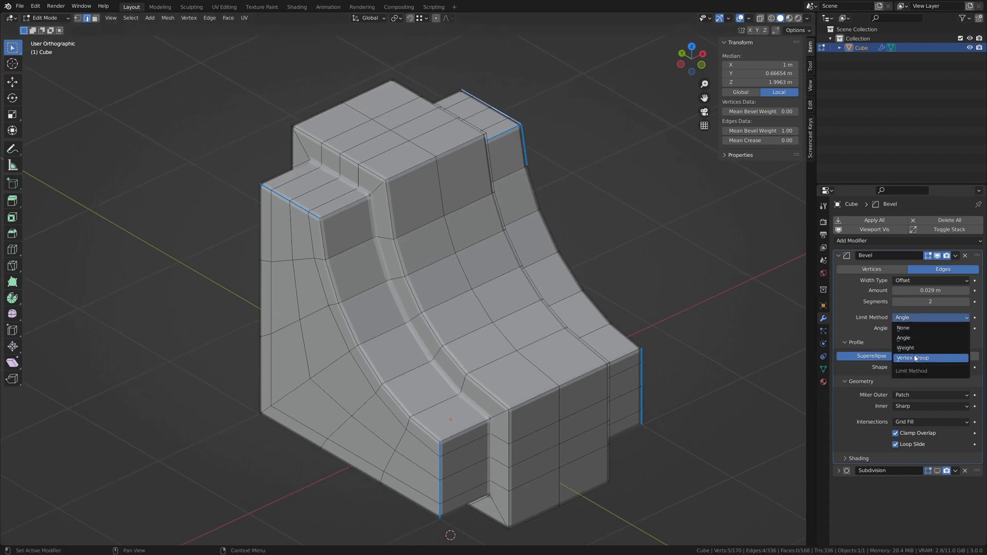
pyautogui.click(916, 358)
pyautogui.click(918, 328)
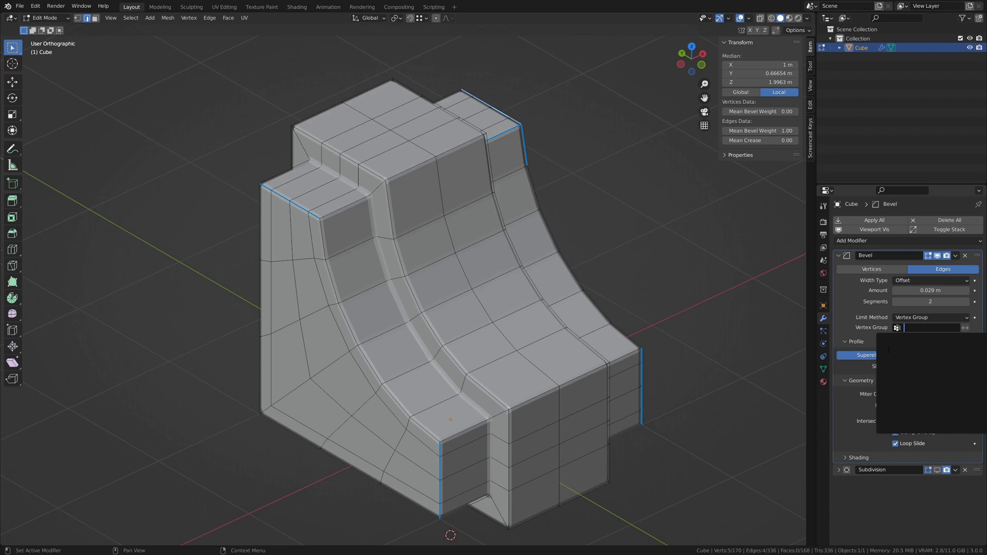
# Step: Undo back to the 30° angle-limited bevel, then set 10 segments and a 0.50 profile shape
pyautogui.press('Escape')
pyautogui.hotkey('ctrl', 'z')
pyautogui.hotkey('ctrl', 'z')
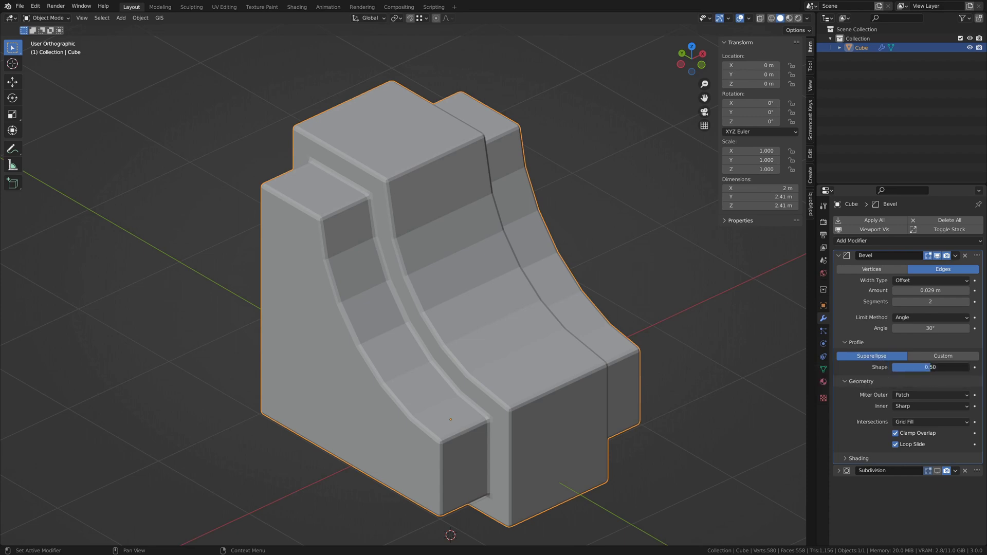
pyautogui.moveTo(931, 367); pyautogui.dragTo(893, 367)
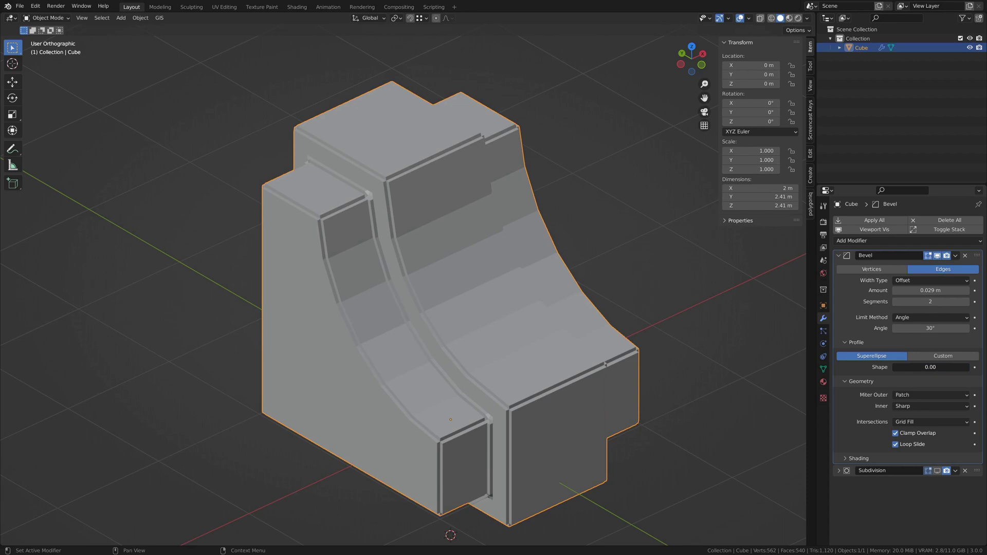
pyautogui.moveTo(483, 206); pyautogui.dragTo(456, 203, button='middle')
pyautogui.scroll(5, 447, 169)
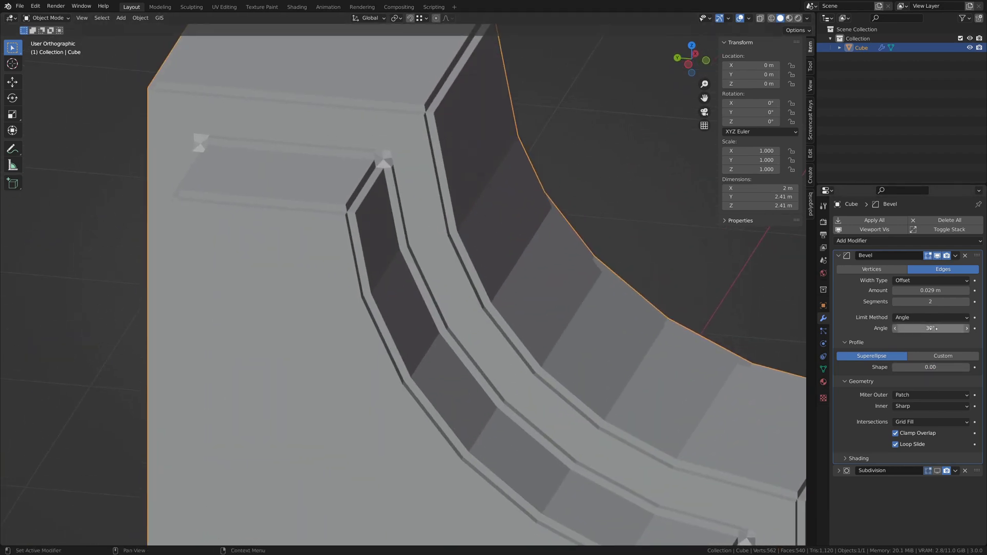
pyautogui.moveTo(930, 301); pyautogui.dragTo(951, 302)
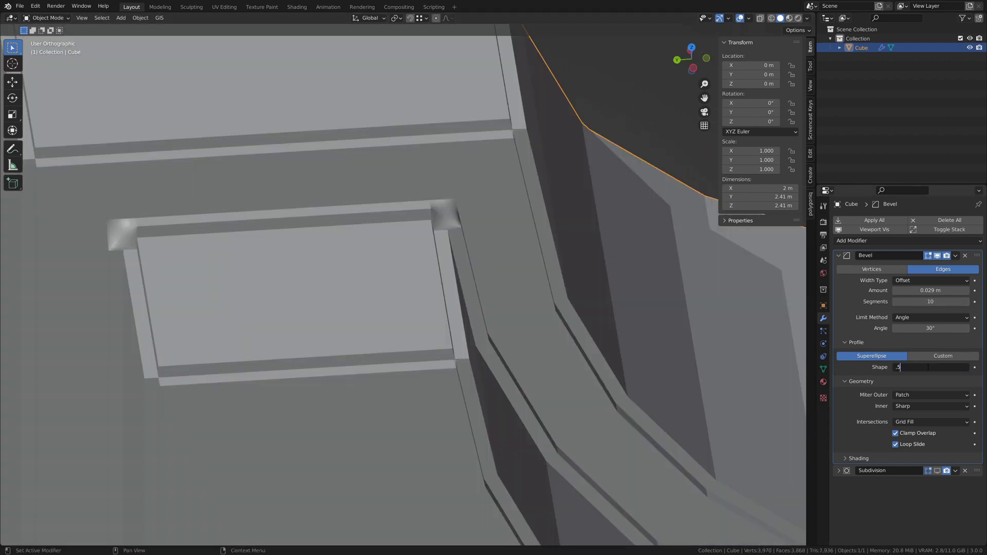
pyautogui.moveTo(923, 367); pyautogui.dragTo(929, 369)
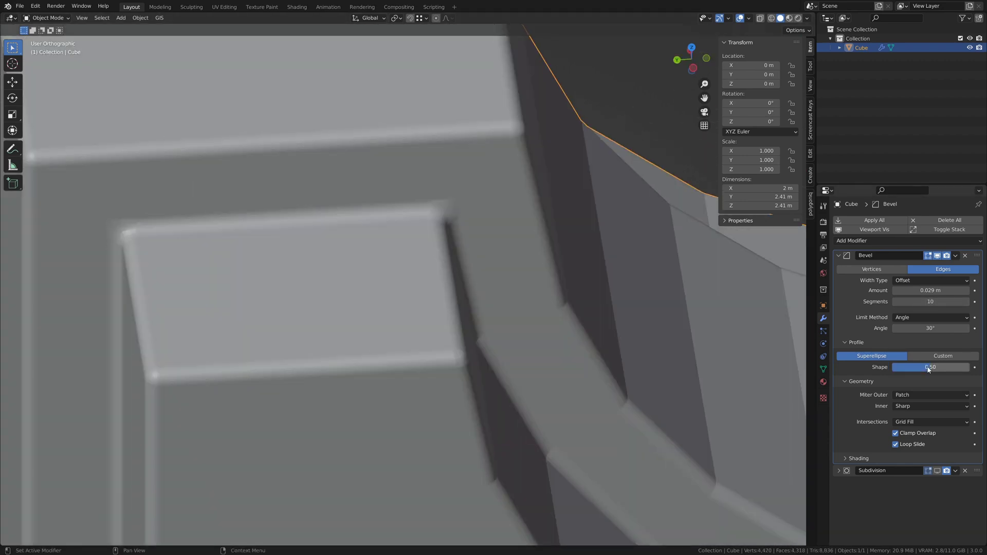
# Step: Return to 2 segments, switch Profile to Custom, and add three points to make the curve wavy
pyautogui.hotkey('ctrl', 'z')
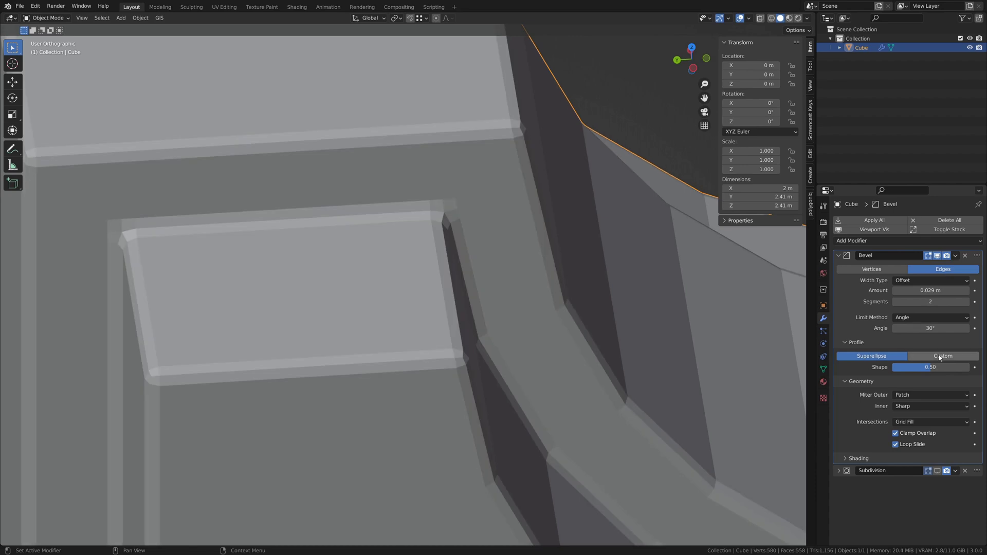
pyautogui.click(940, 357)
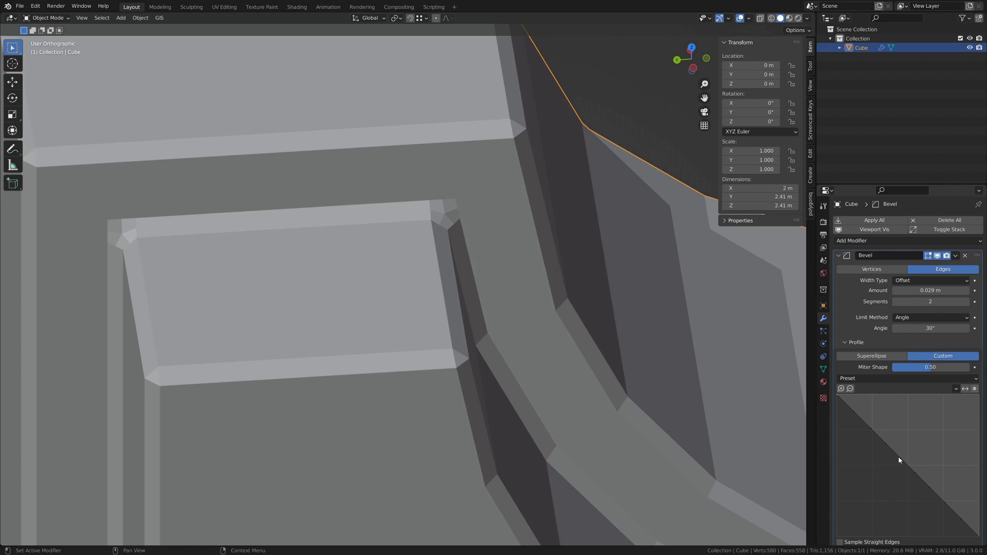
pyautogui.moveTo(898, 456)
pyautogui.mouseDown()
pyautogui.moveTo(896, 419)
pyautogui.moveTo(882, 427)
pyautogui.moveTo(881, 448)
pyautogui.mouseUp()
pyautogui.moveTo(971, 497); pyautogui.dragTo(940, 499)
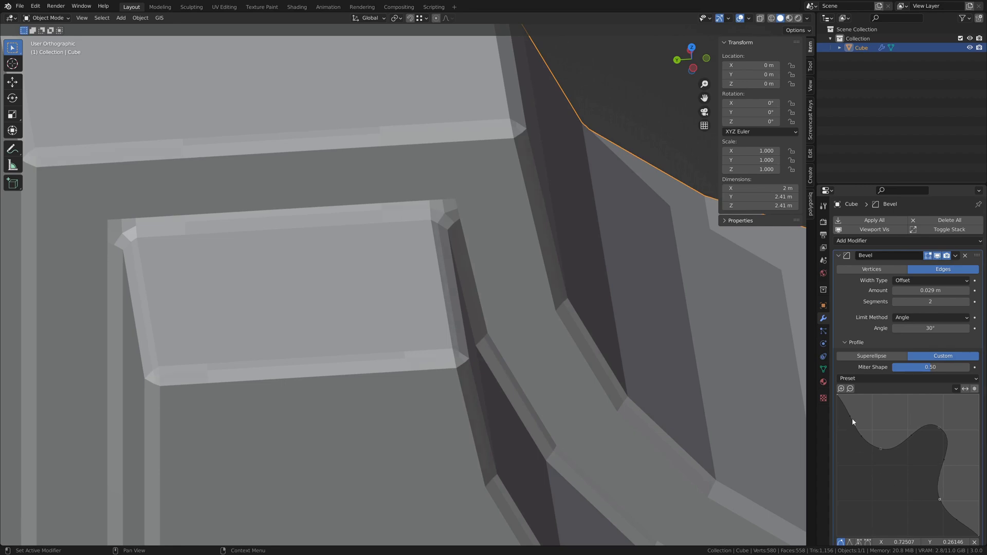
pyautogui.moveTo(852, 420); pyautogui.dragTo(877, 411)
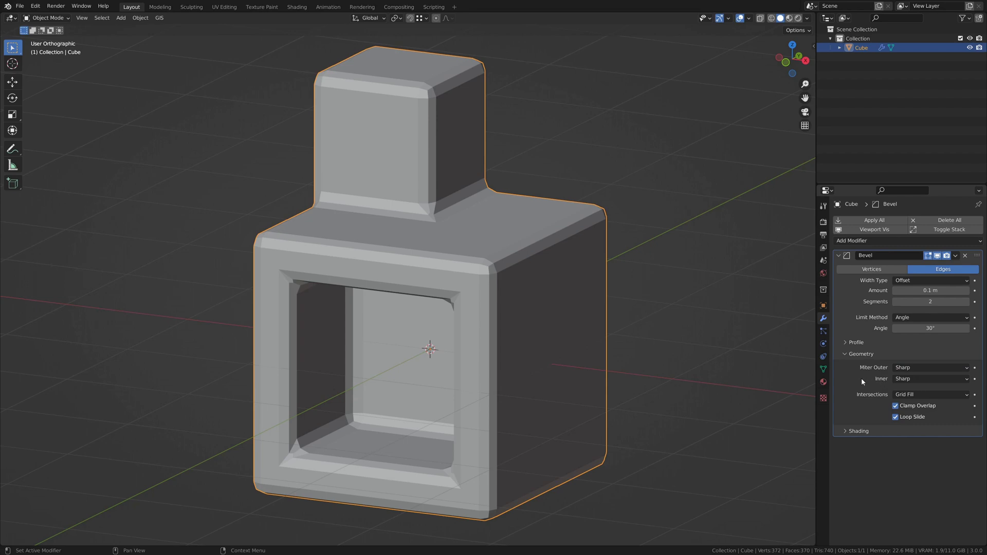
# Step: Set the bevel's outer miter to Patch, then change it to Arc
pyautogui.click(918, 368)
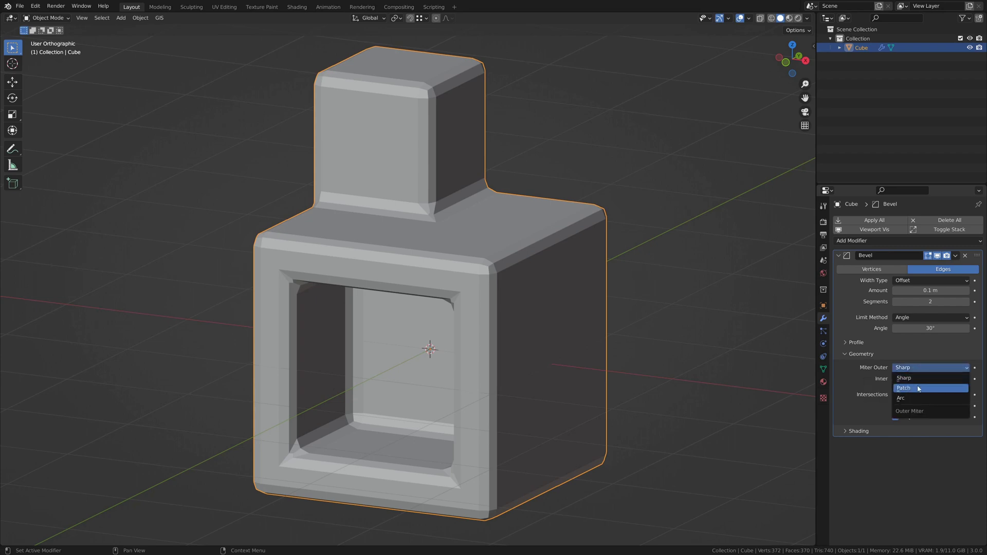
pyautogui.click(918, 388)
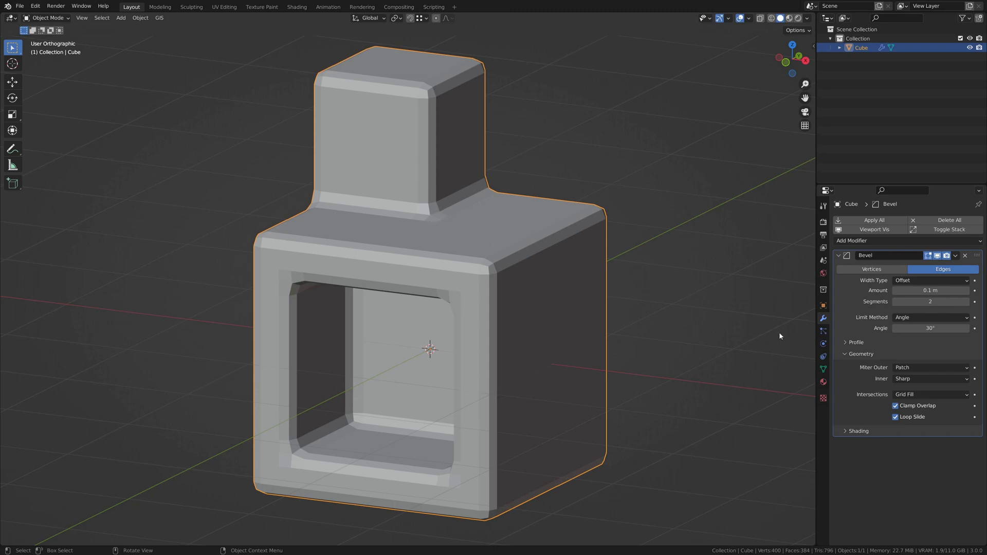
pyautogui.moveTo(498, 353); pyautogui.dragTo(468, 337, button='middle')
pyautogui.click(910, 368)
pyautogui.click(910, 379)
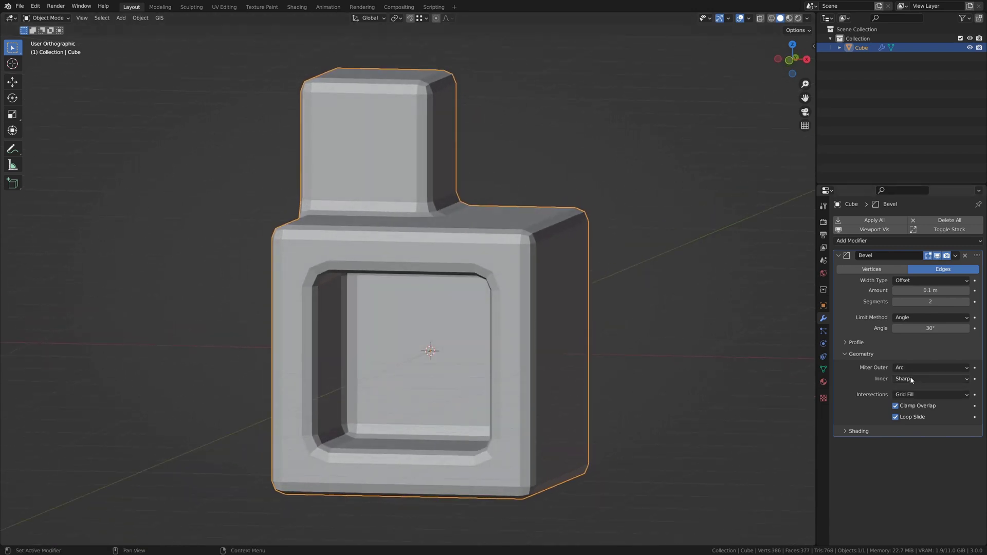
# Step: Set the inner miter to Arc and inspect the cube from a three-quarter view
pyautogui.moveTo(598, 289); pyautogui.dragTo(307, 291, button='middle')
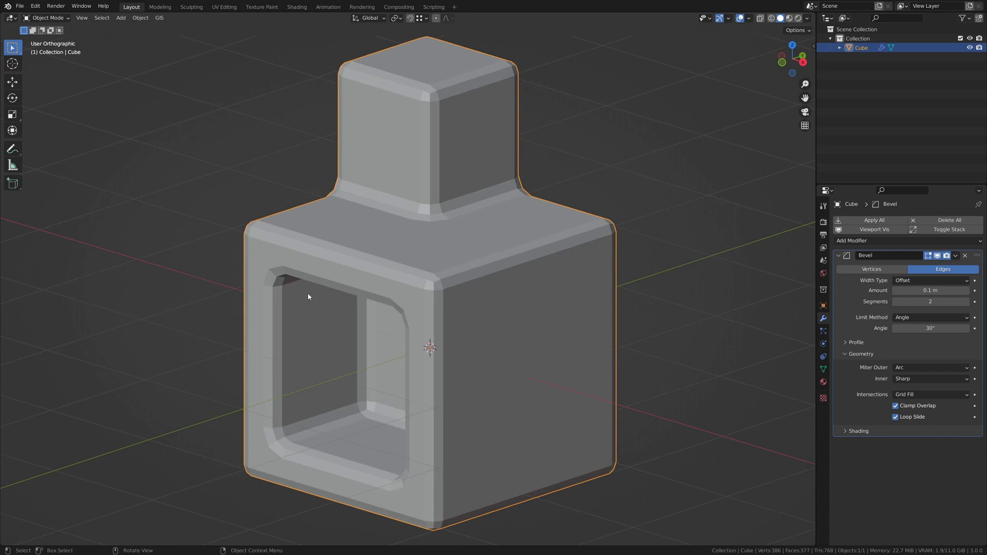
pyautogui.click(905, 378)
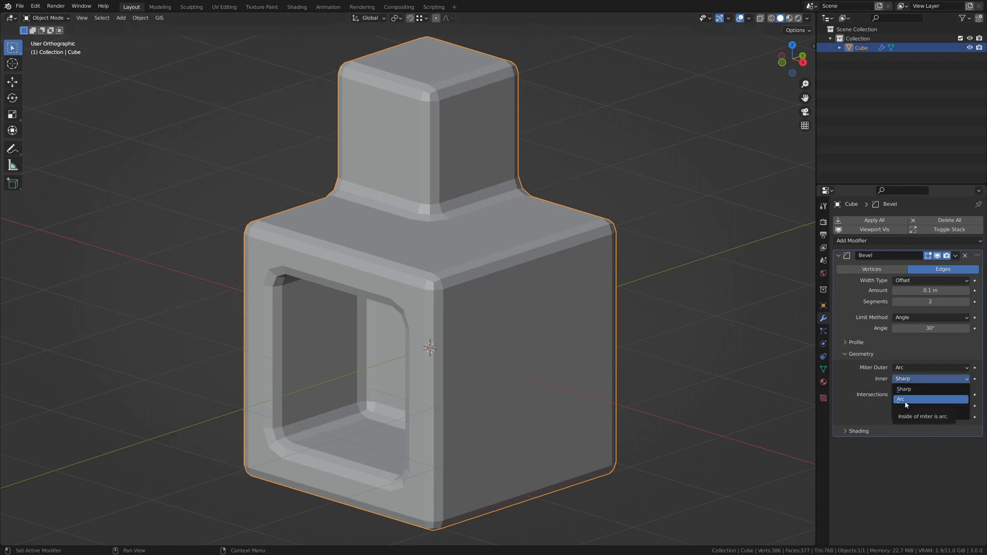
pyautogui.click(905, 400)
pyautogui.scroll(2, 387, 302)
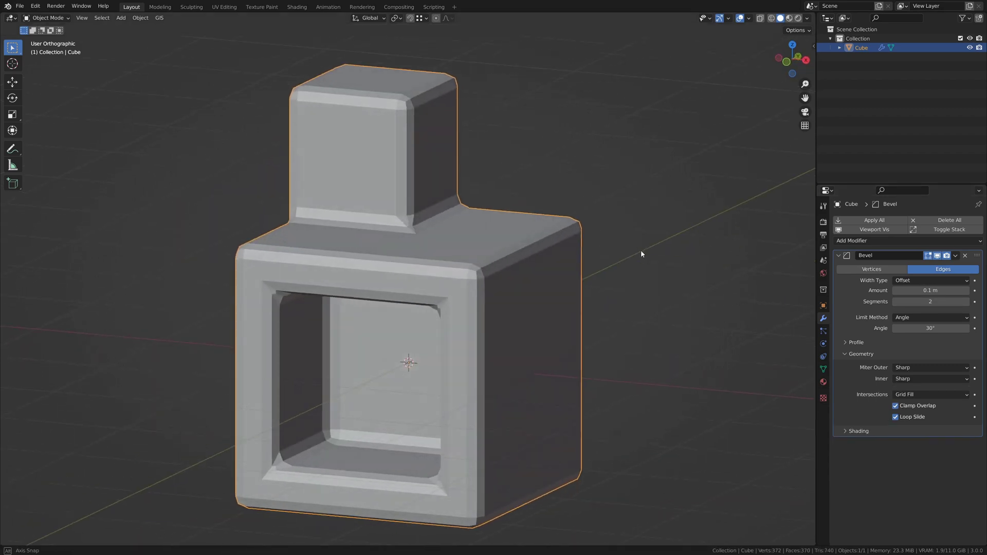
# Step: Add a level-2 subdivision to the cube with Ctrl+2 and shade it smooth
pyautogui.hotkey('ctrl', '2')
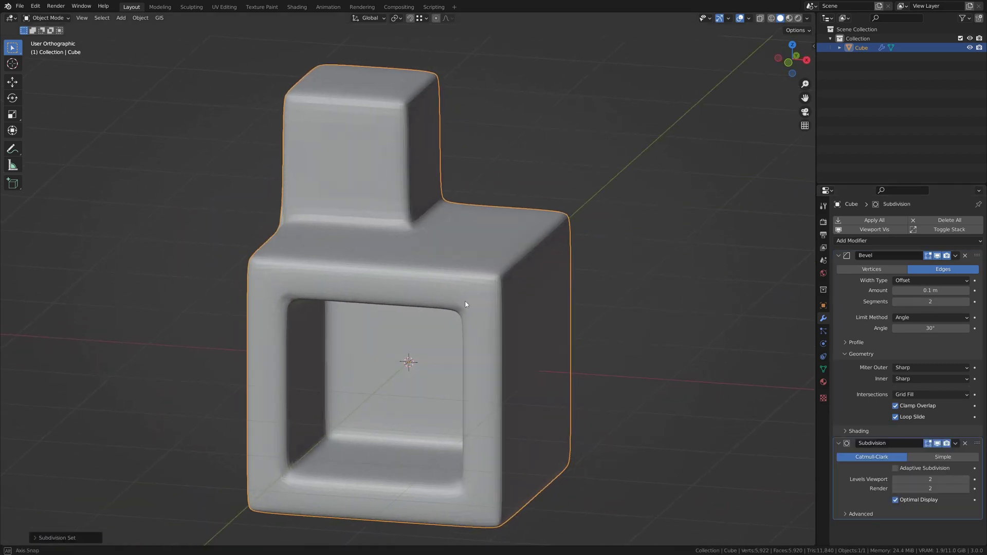
pyautogui.rightClick(448, 267)
pyautogui.click(448, 266)
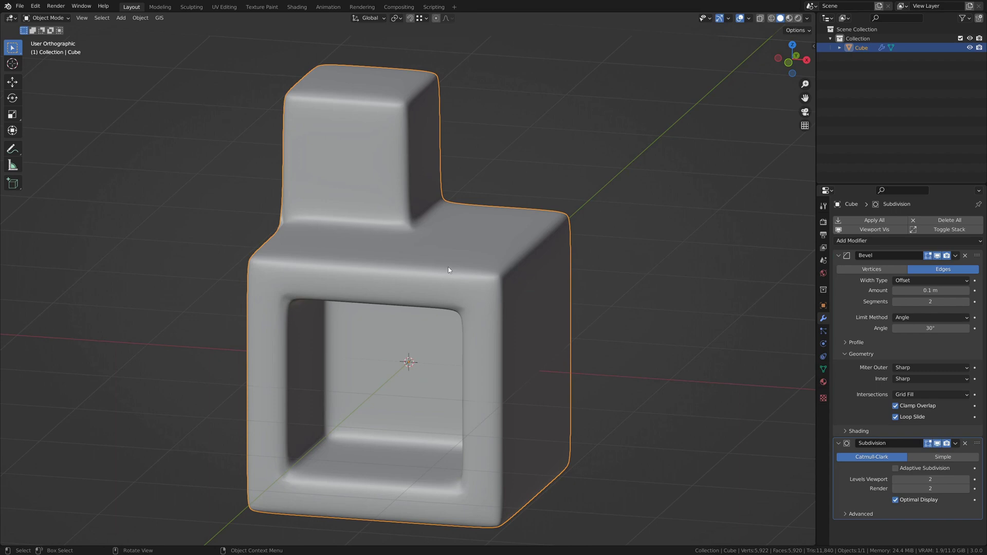
pyautogui.moveTo(450, 270); pyautogui.dragTo(509, 303, button='middle')
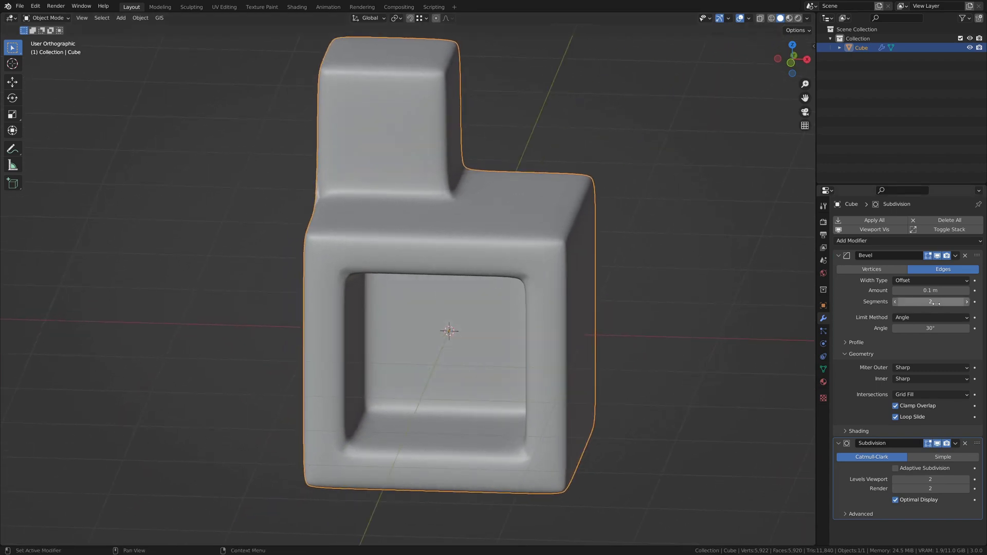
# Step: Narrow the bevel amount to 0.048 m
pyautogui.moveTo(931, 290); pyautogui.dragTo(909, 291)
pyautogui.moveTo(396, 205); pyautogui.dragTo(355, 211, button='middle')
pyautogui.scroll(5, 329, 169)
pyautogui.moveTo(411, 156); pyautogui.dragTo(418, 167, button='middle')
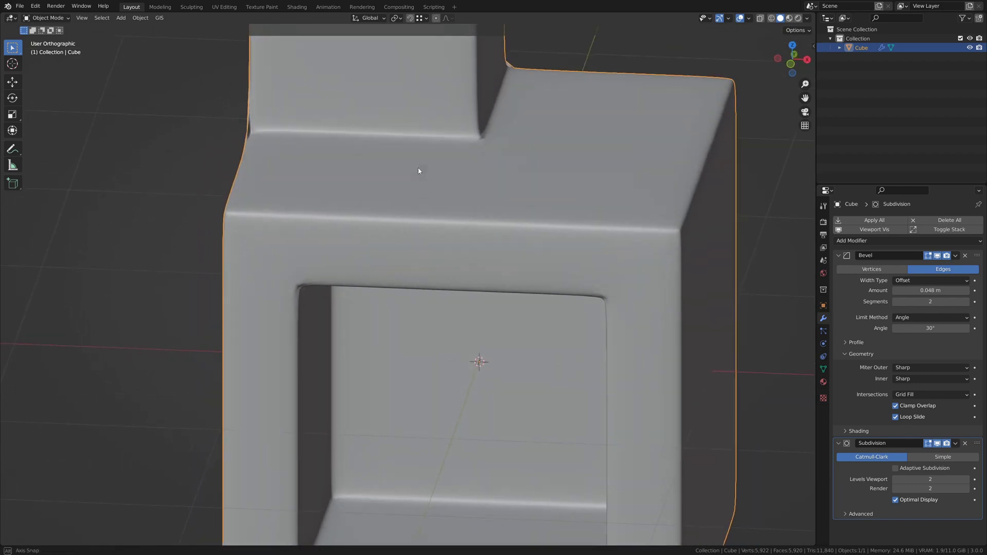
# Step: Set the bevel's outer miter to Patch and inspect the corners
pyautogui.click(911, 368)
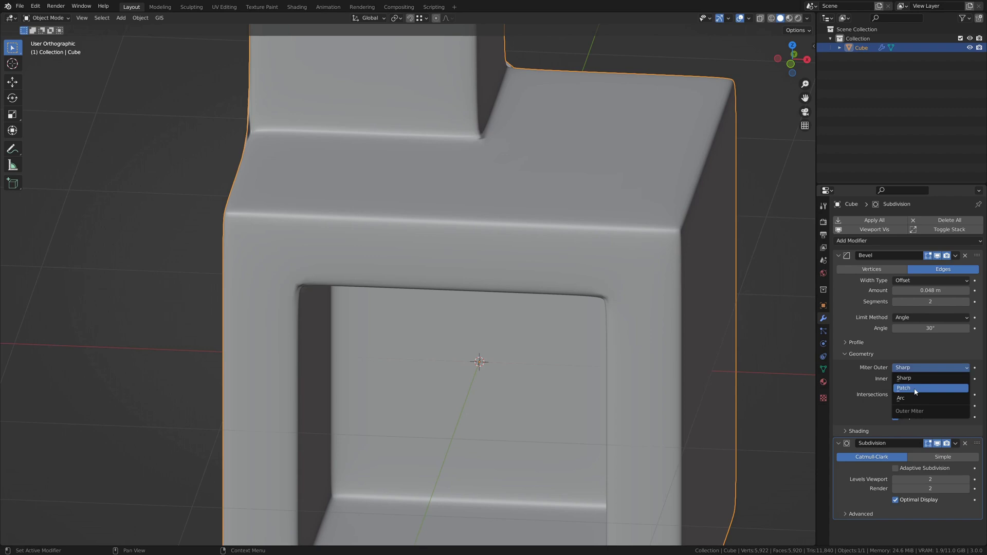
pyautogui.click(915, 388)
pyautogui.moveTo(326, 222); pyautogui.dragTo(421, 231, button='middle')
pyautogui.moveTo(588, 273); pyautogui.dragTo(469, 238, button='middle')
pyautogui.moveTo(523, 223); pyautogui.dragTo(578, 223, button='middle')
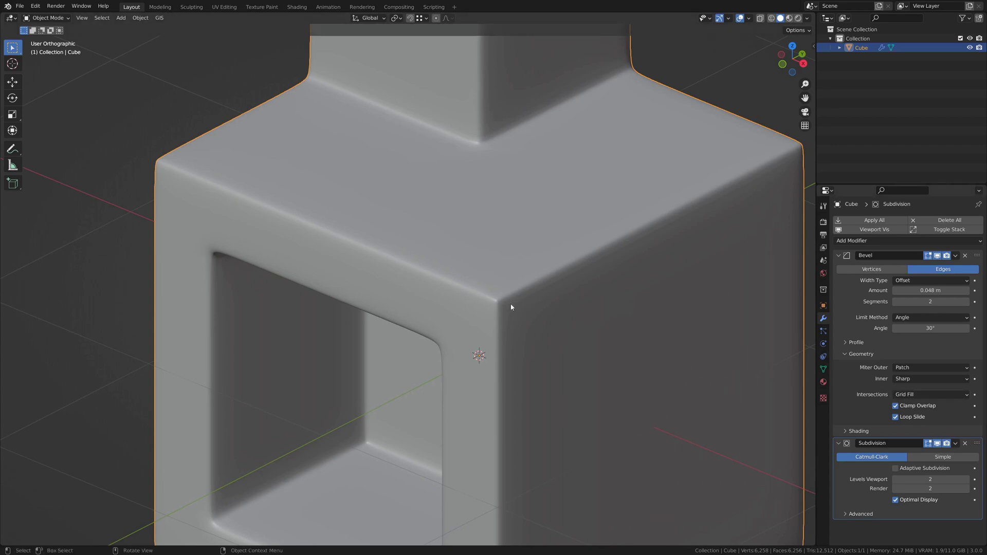
# Step: Set the bevel intersections to Cutoff and inspect the cut-off corners
pyautogui.click(909, 396)
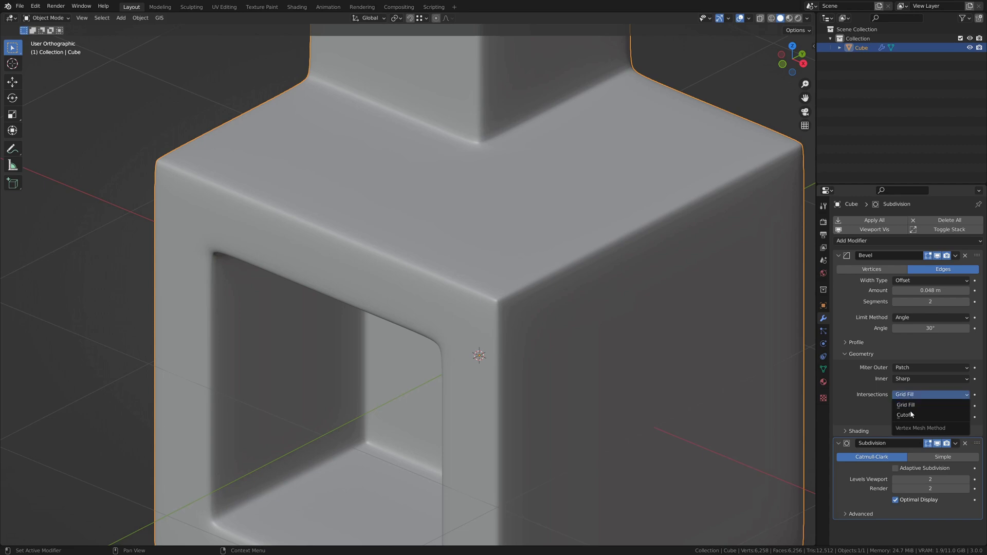
pyautogui.click(904, 415)
pyautogui.moveTo(508, 329); pyautogui.dragTo(562, 324, button='middle')
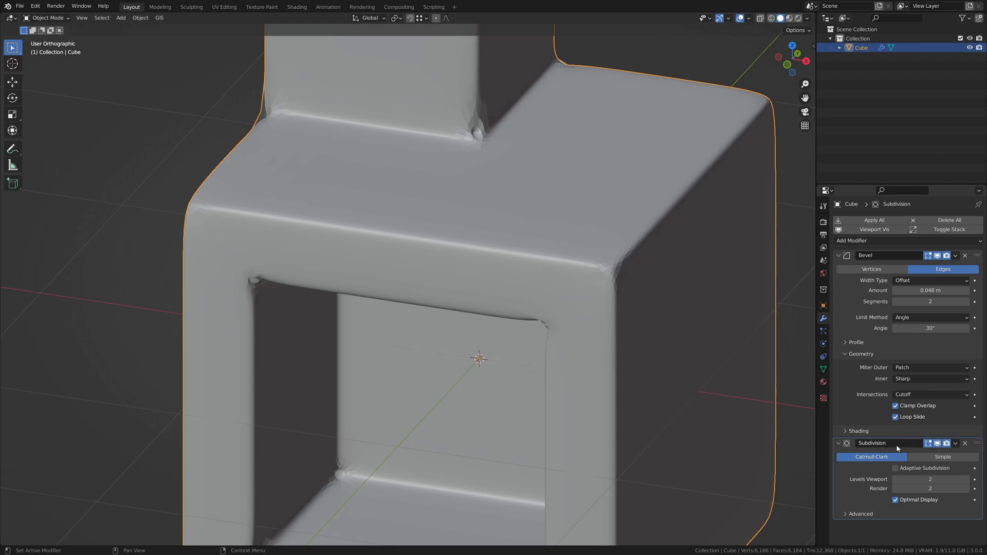
# Step: Delete the Subdivision modifier and return the cube to flat shading
pyautogui.click(965, 445)
pyautogui.rightClick(520, 212)
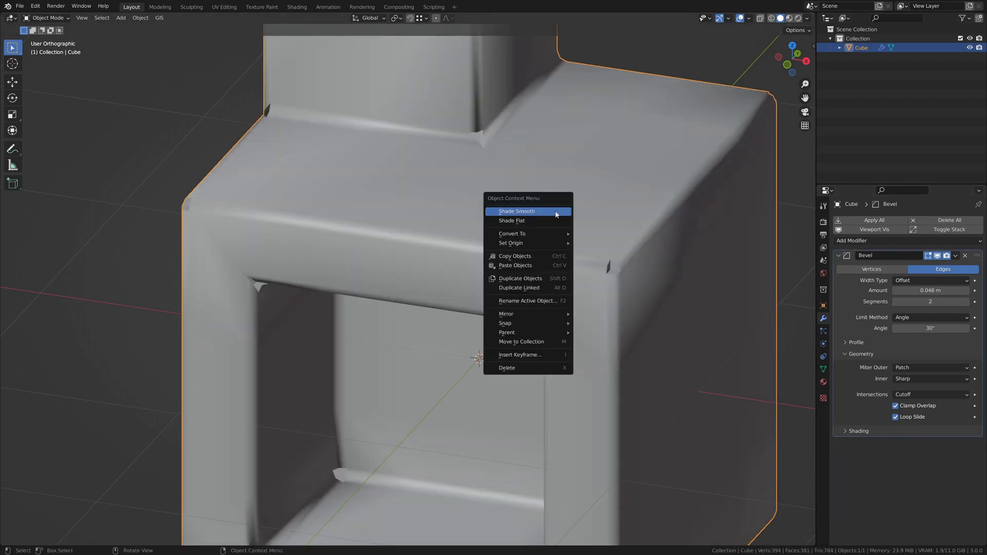
pyautogui.click(516, 221)
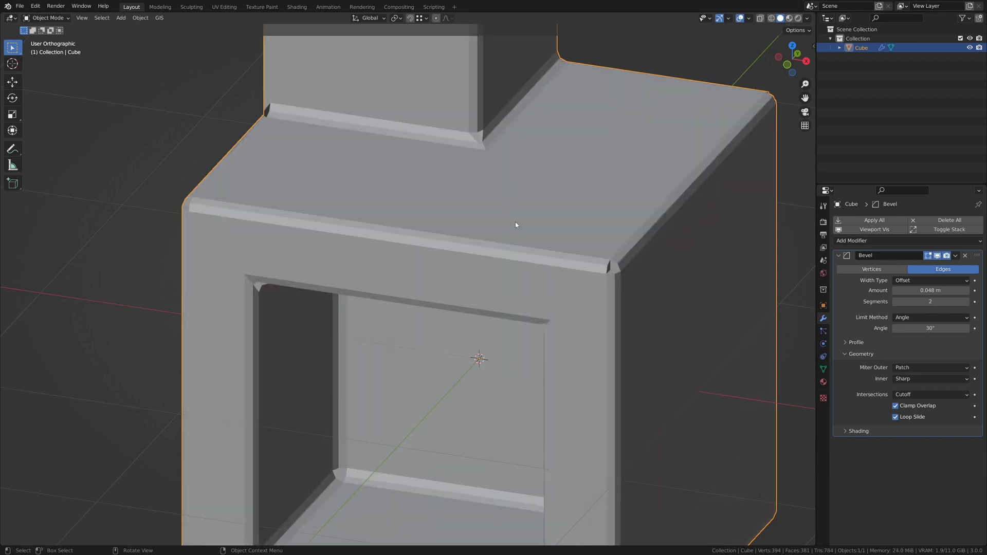
pyautogui.scroll(4, 652, 307)
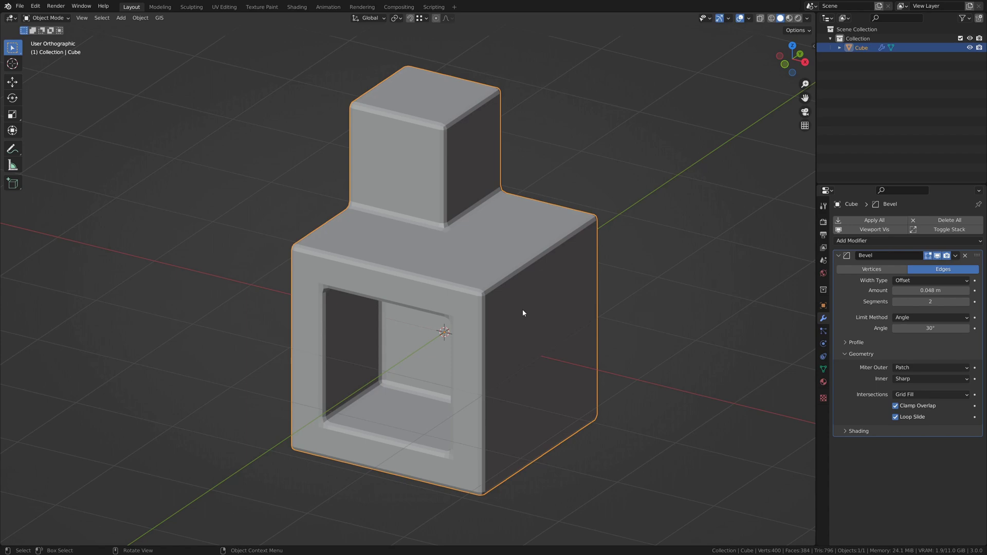
pyautogui.moveTo(925, 291)
pyautogui.mouseDown()
pyautogui.moveTo(976, 291)
pyautogui.moveTo(905, 291)
pyautogui.moveTo(951, 291)
pyautogui.moveTo(933, 291)
pyautogui.mouseUp()
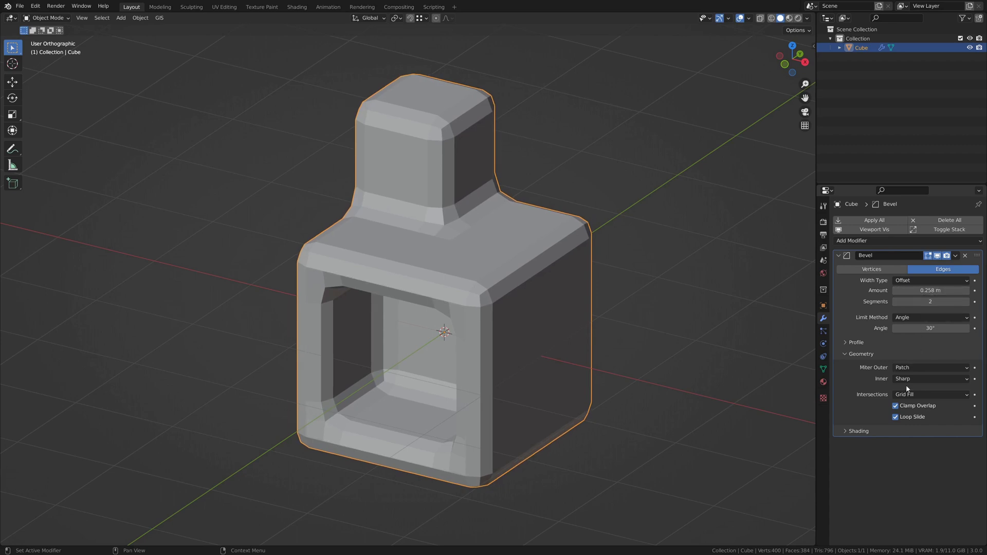
pyautogui.click(895, 406)
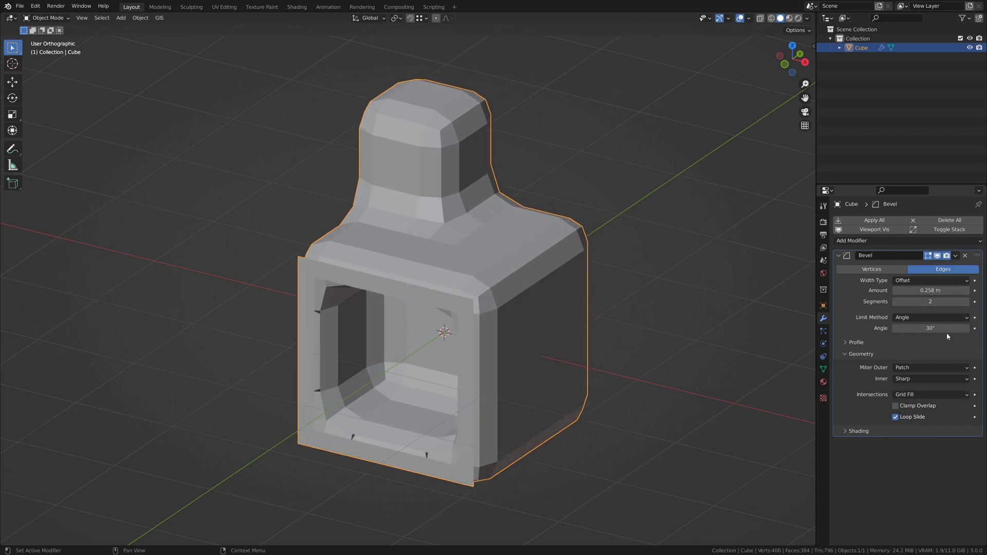
pyautogui.moveTo(548, 297); pyautogui.dragTo(529, 319, button='middle')
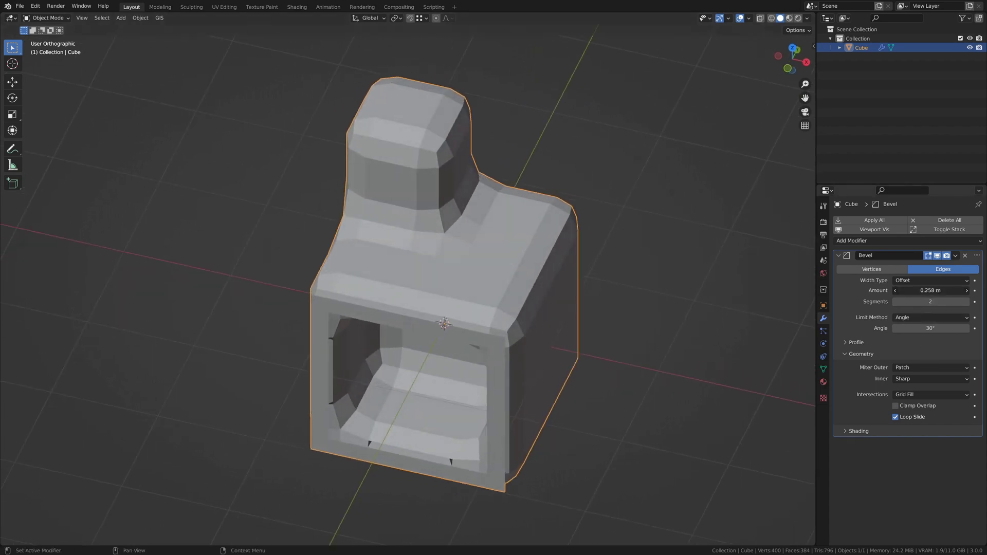
pyautogui.moveTo(930, 291); pyautogui.dragTo(872, 291)
pyautogui.moveTo(517, 371); pyautogui.dragTo(508, 341, button='middle')
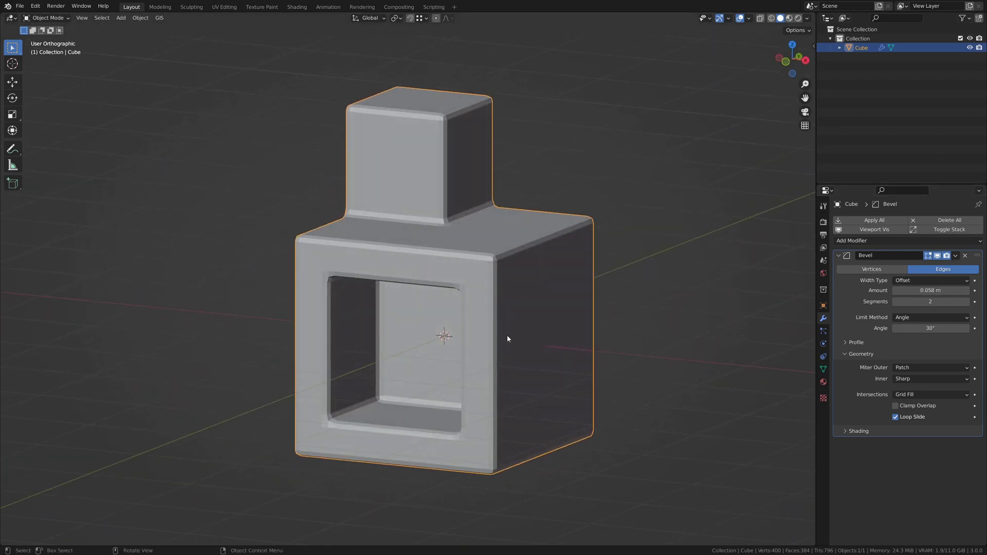
pyautogui.scroll(5, 507, 335)
pyautogui.scroll(-3, 570, 331)
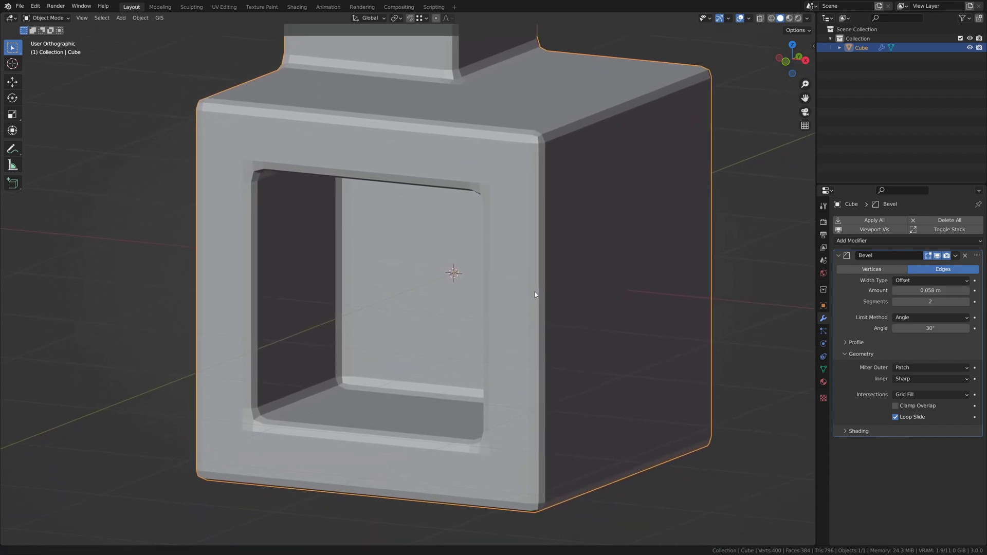
pyautogui.moveTo(537, 295)
pyautogui.mouseDown(button='middle')
pyautogui.moveTo(533, 288)
pyautogui.moveTo(489, 310)
pyautogui.moveTo(543, 302)
pyautogui.moveTo(534, 268)
pyautogui.moveTo(533, 305)
pyautogui.mouseUp(button='middle')
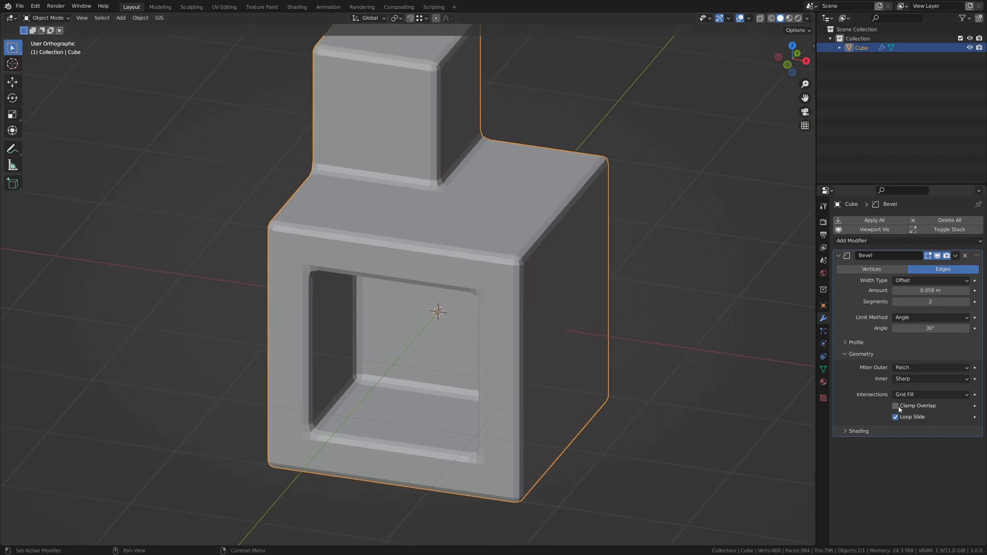
pyautogui.moveTo(643, 338)
pyautogui.mouseDown(button='middle')
pyautogui.moveTo(663, 362)
pyautogui.moveTo(660, 347)
pyautogui.moveTo(632, 345)
pyautogui.mouseUp(button='middle')
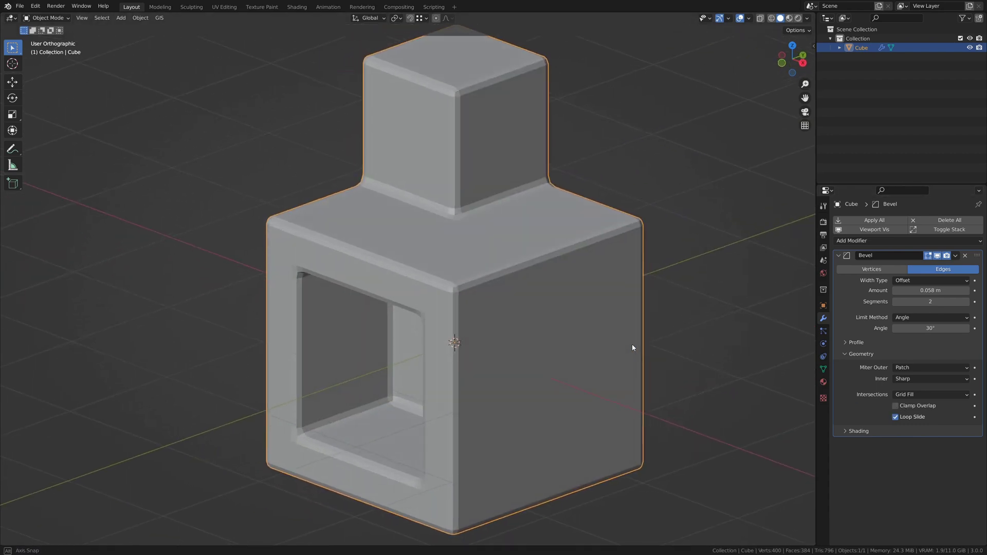
pyautogui.scroll(-3, 509, 387)
pyautogui.moveTo(498, 386); pyautogui.dragTo(527, 378, button='middle')
# Step: Enable Clamp Overlap on the bevel, leaving Loop Slide on
pyautogui.click(895, 406)
pyautogui.click(903, 419)
pyautogui.click(896, 417)
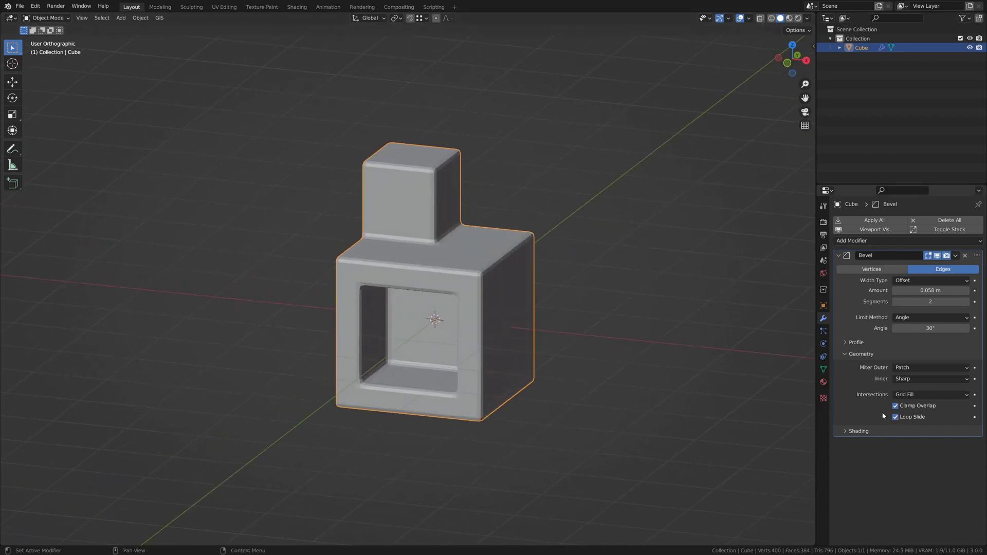
pyautogui.scroll(5, 505, 331)
# Step: Untick Auto Smooth under the mesh data's Normals so the cube shades fully smooth
pyautogui.moveTo(501, 331); pyautogui.dragTo(525, 332, button='middle')
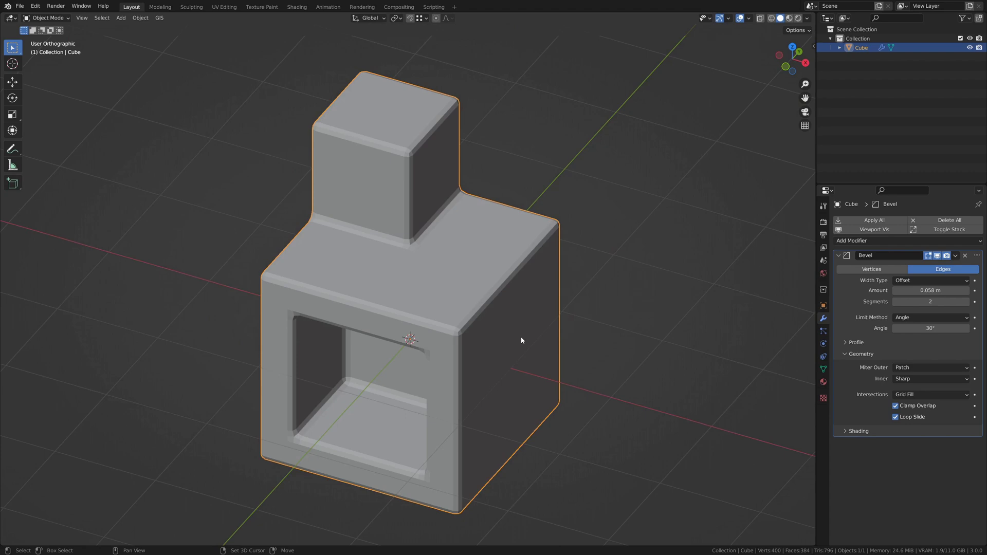
pyautogui.keyDown('shift'); pyautogui.moveTo(522, 339); pyautogui.dragTo(465, 331, button='middle'); pyautogui.keyUp('shift')
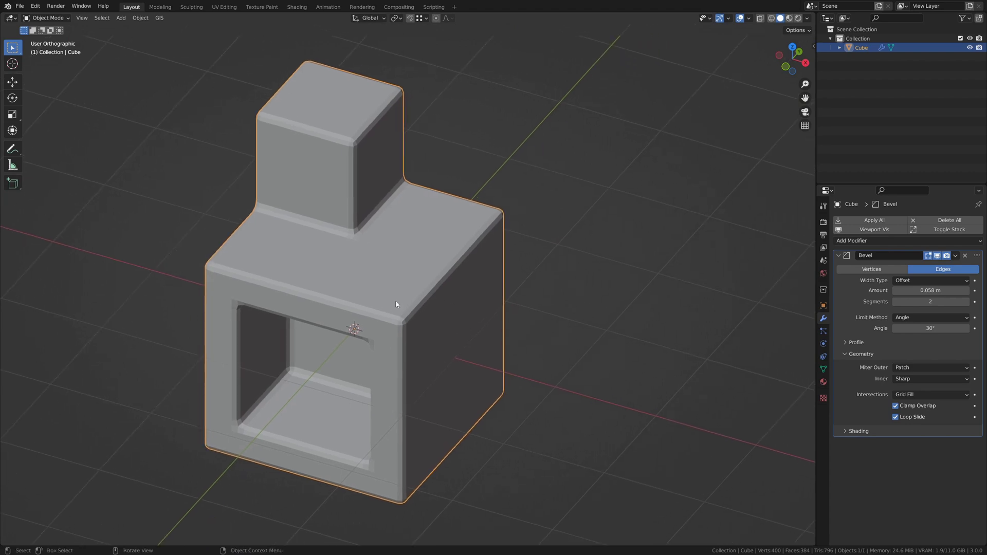
pyautogui.moveTo(396, 307); pyautogui.dragTo(430, 317, button='middle')
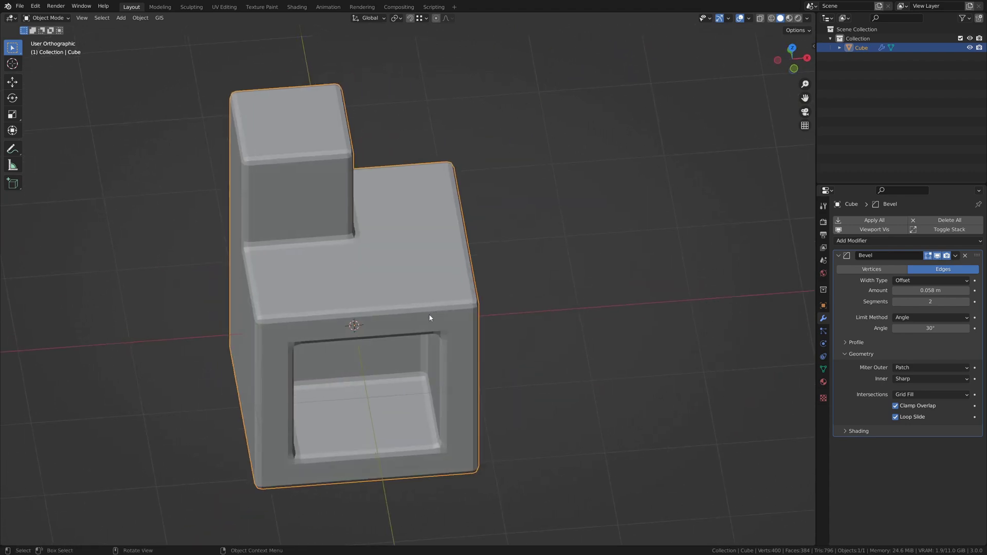
pyautogui.click(823, 369)
pyautogui.click(895, 410)
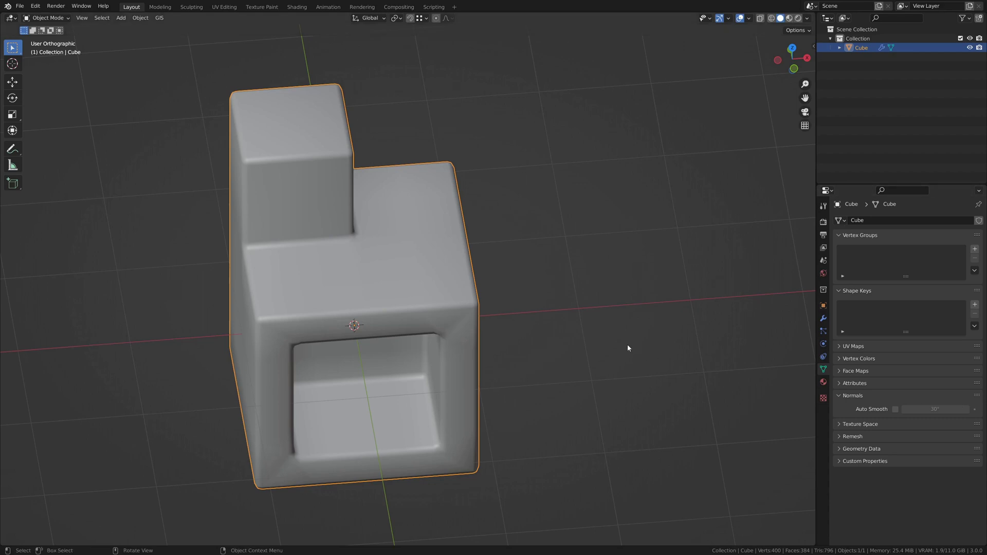
# Step: Re-enable Auto Smooth at 30° and bring back the Bevel modifier's Shading options
pyautogui.click(895, 409)
pyautogui.moveTo(637, 369); pyautogui.dragTo(598, 364, button='middle')
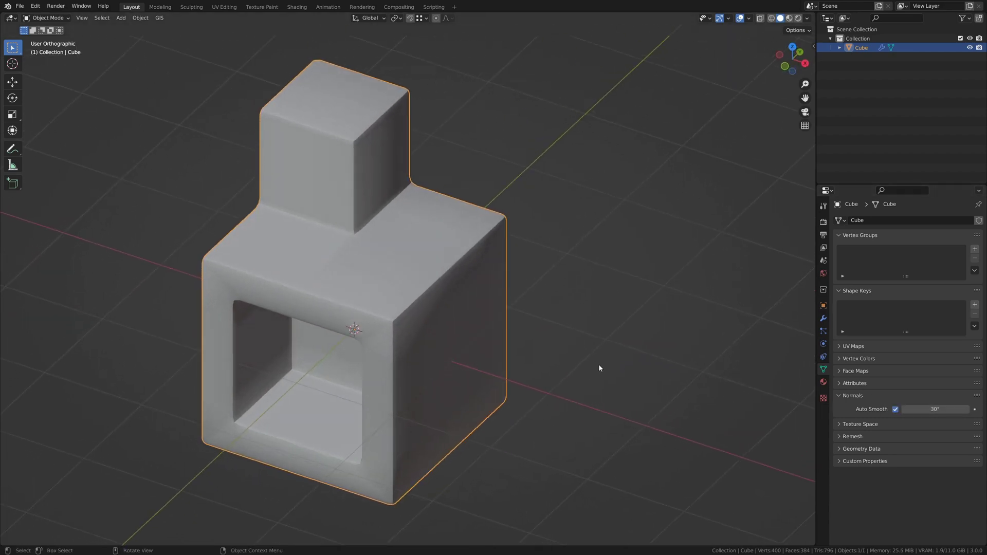
pyautogui.click(824, 320)
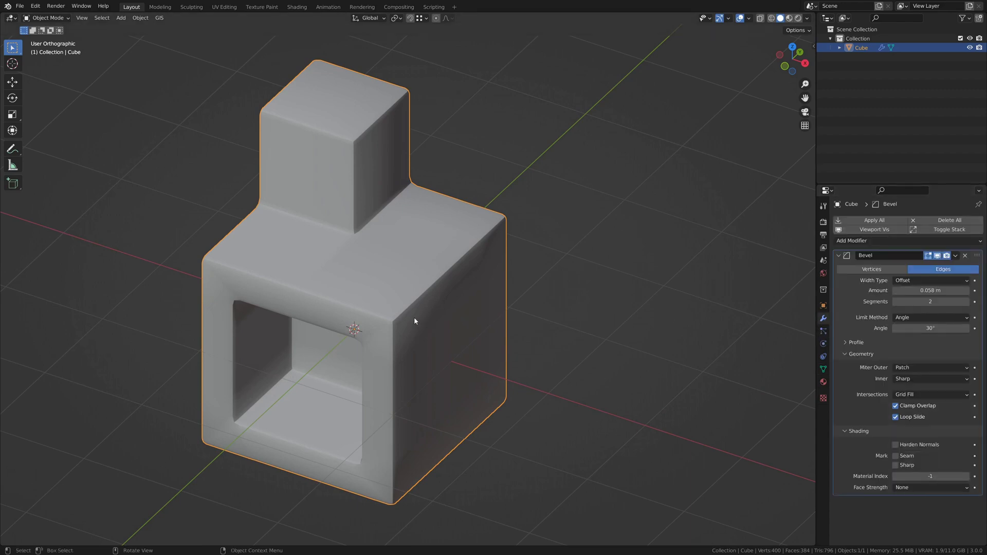
pyautogui.scroll(4, 415, 317)
# Step: Collapse the bevel's Geometry panel and try Harden Normals on, then off again
pyautogui.click(849, 354)
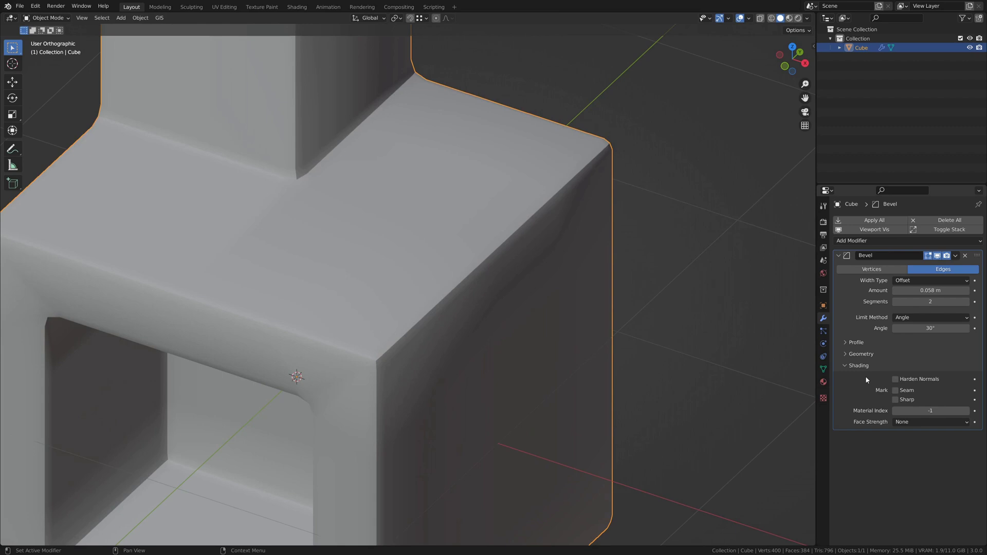
pyautogui.click(896, 379)
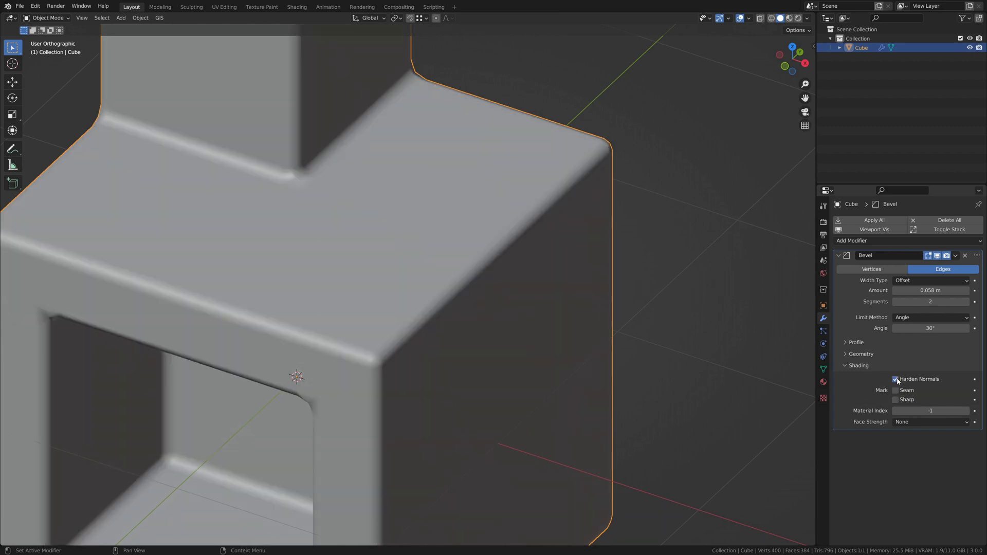
pyautogui.moveTo(392, 390); pyautogui.dragTo(482, 357, button='middle')
pyautogui.click(895, 379)
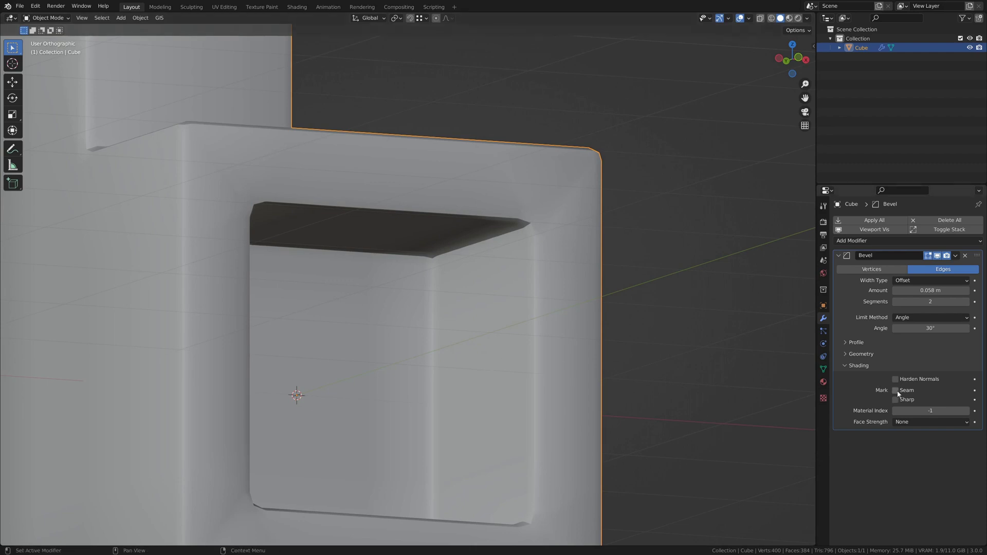
pyautogui.moveTo(696, 283); pyautogui.dragTo(558, 281, button='middle')
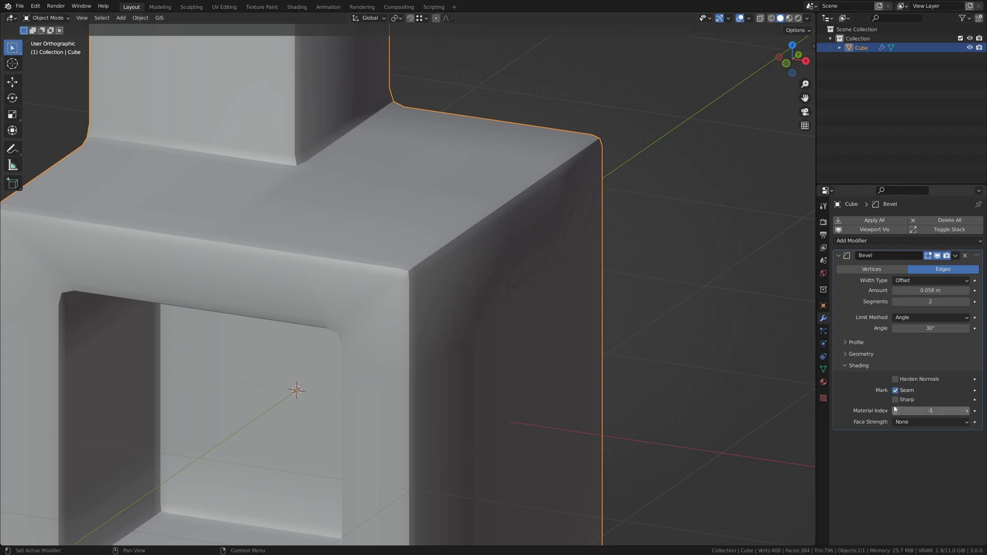
# Step: Untick Mark Seam and switch Harden Normals back on for the bevel
pyautogui.click(895, 390)
pyautogui.click(895, 379)
pyautogui.moveTo(525, 335); pyautogui.dragTo(554, 333, button='middle')
pyautogui.scroll(-5, 524, 330)
pyautogui.scroll(2, 566, 328)
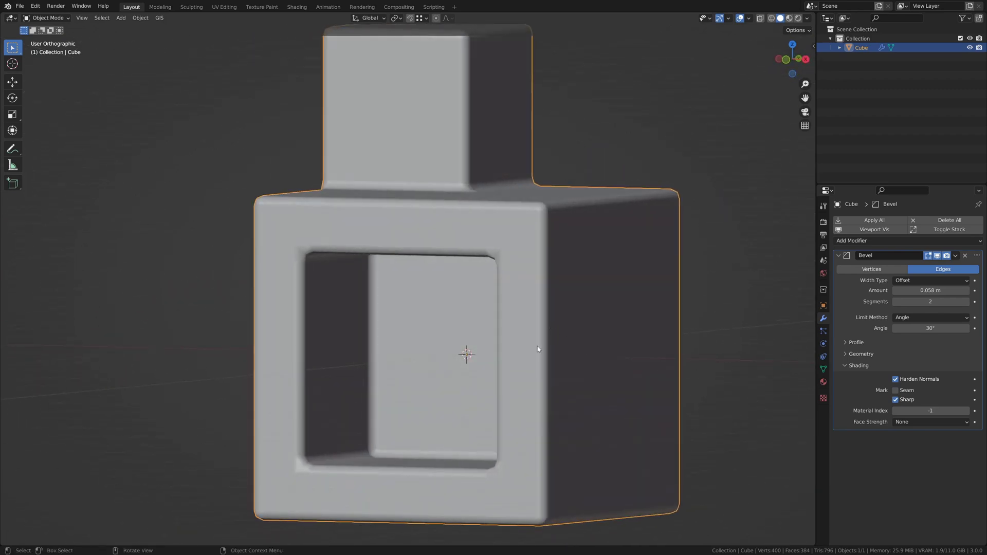
# Step: Undo Harden Normals and Sharp with Ctrl+Z, and set the bevel's Material Index to -1
pyautogui.moveTo(537, 347); pyautogui.dragTo(559, 356, button='middle')
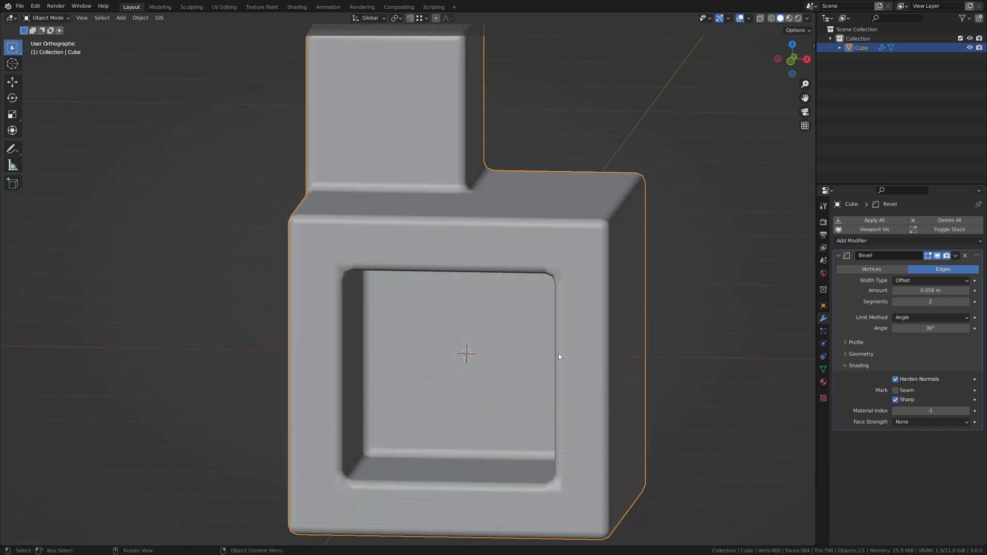
pyautogui.scroll(-2, 559, 356)
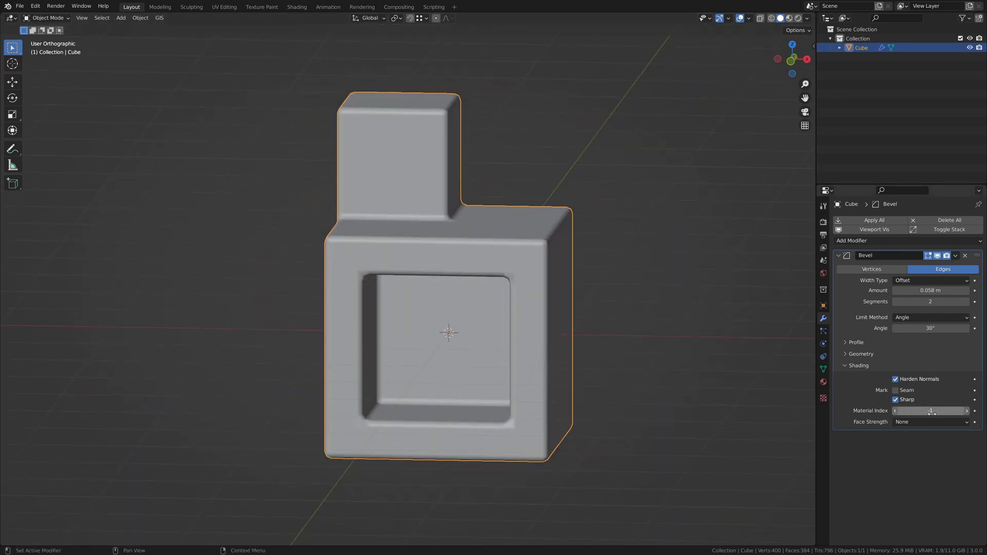
pyautogui.moveTo(615, 346); pyautogui.dragTo(597, 328, button='middle')
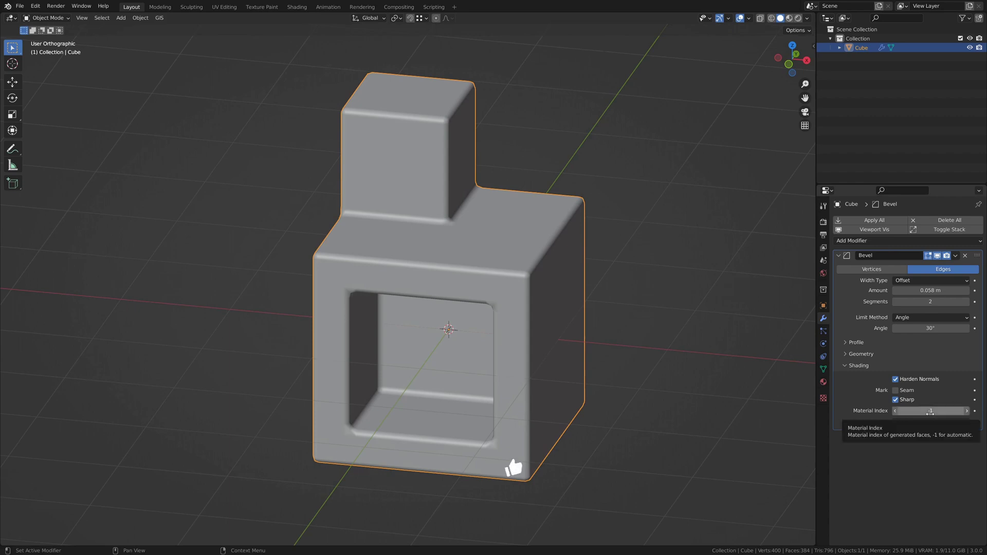
pyautogui.hotkey('ctrl', 'z')
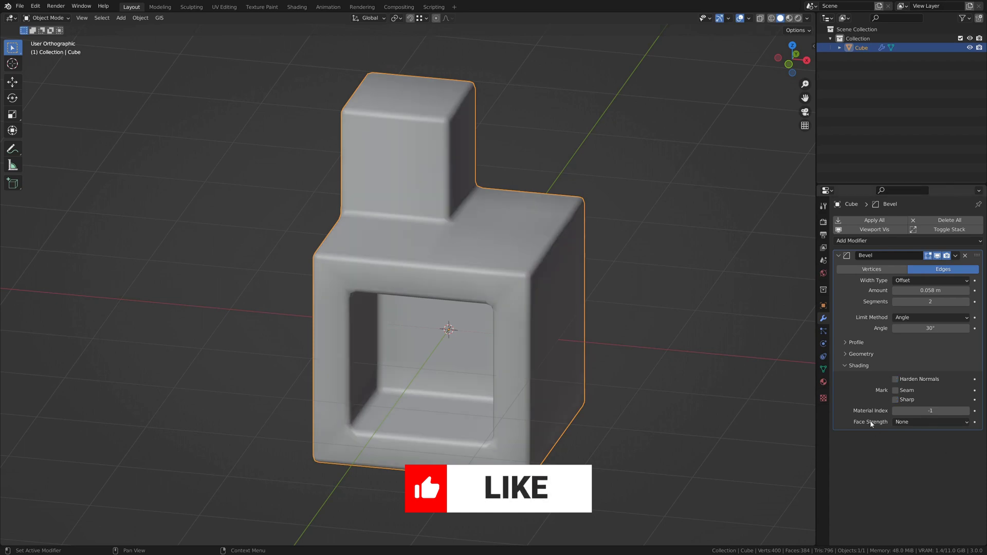
pyautogui.moveTo(623, 362); pyautogui.dragTo(568, 383, button='middle')
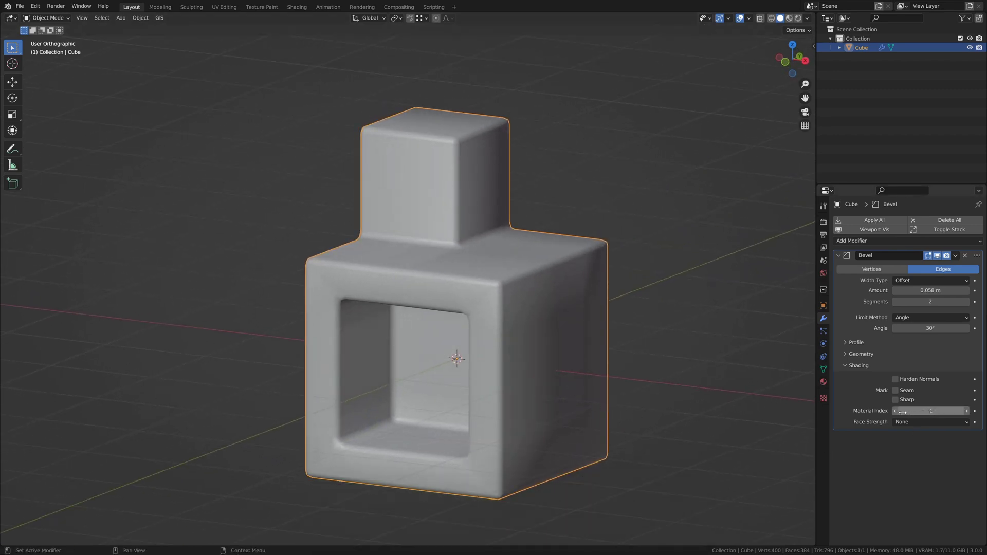
pyautogui.moveTo(931, 412); pyautogui.dragTo(922, 414)
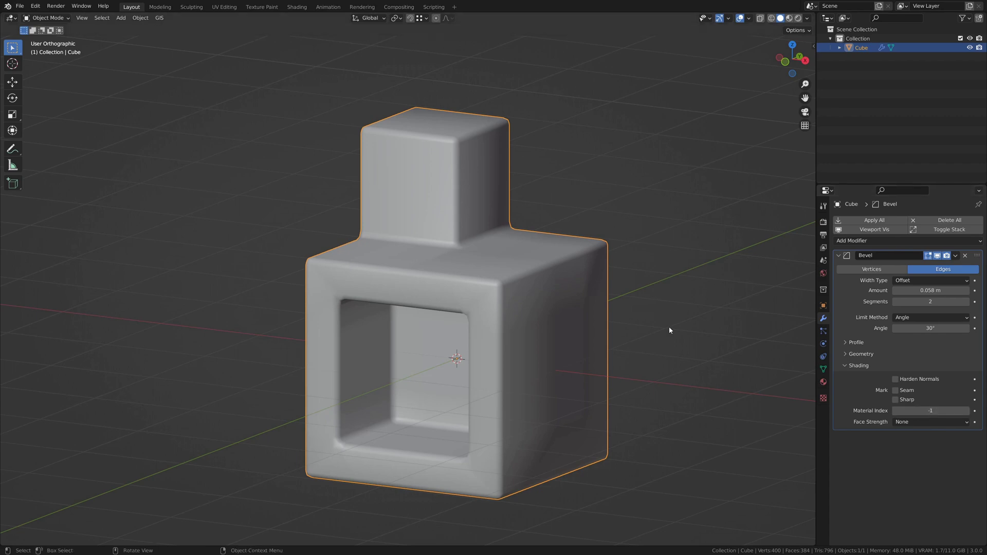
pyautogui.moveTo(668, 326); pyautogui.dragTo(681, 342, button='middle')
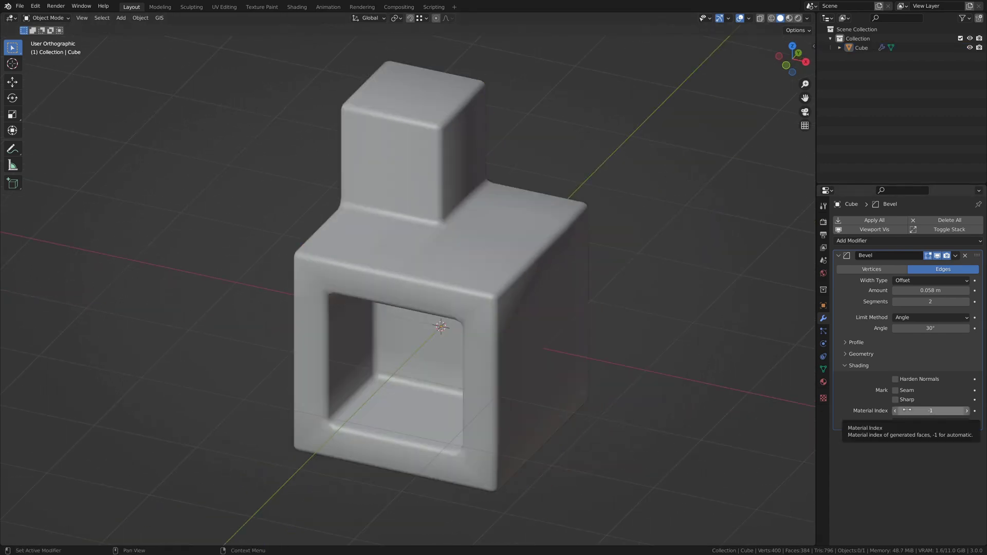
# Step: Show the cube's material properties with slots mat0, mat1 and mat2
pyautogui.click(822, 383)
pyautogui.moveTo(729, 392); pyautogui.dragTo(603, 357, button='middle')
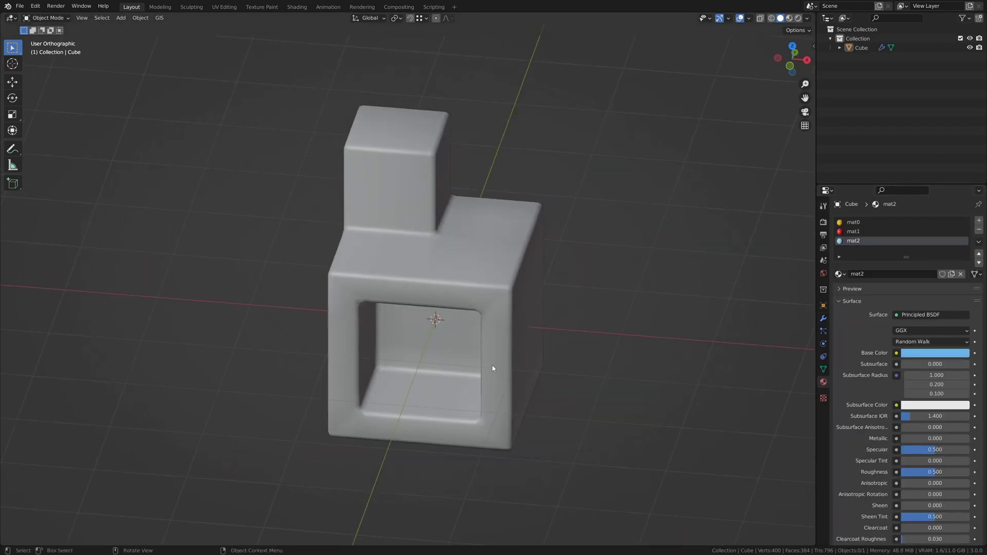
pyautogui.moveTo(492, 365)
pyautogui.mouseDown(button='middle')
pyautogui.moveTo(518, 326)
pyautogui.moveTo(539, 320)
pyautogui.mouseUp(button='middle')
# Step: Switch the viewport to Material Preview shading to see the cube's colours
pyautogui.press('z')
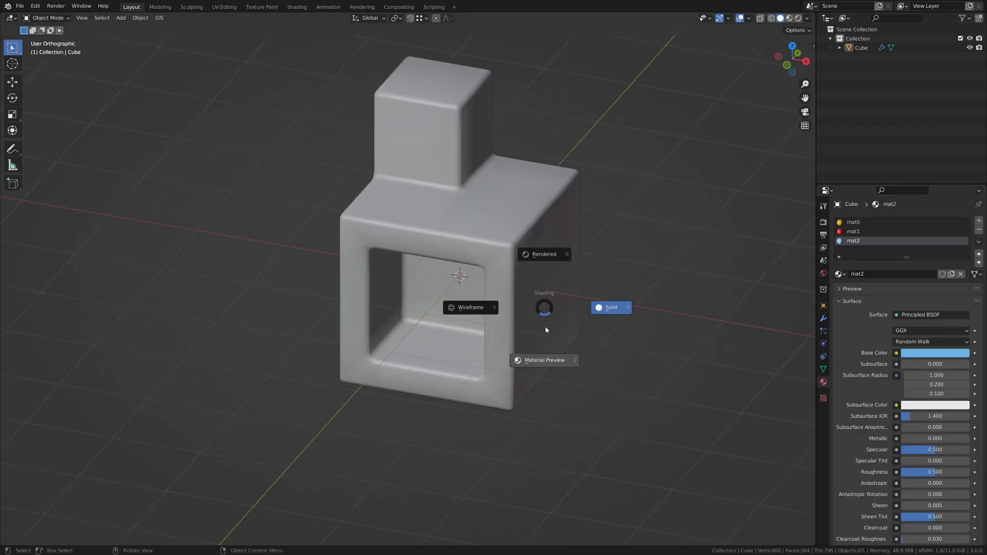
pyautogui.click(555, 405)
pyautogui.keyDown('shift'); pyautogui.moveTo(566, 412); pyautogui.dragTo(665, 357, button='middle'); pyautogui.keyUp('shift')
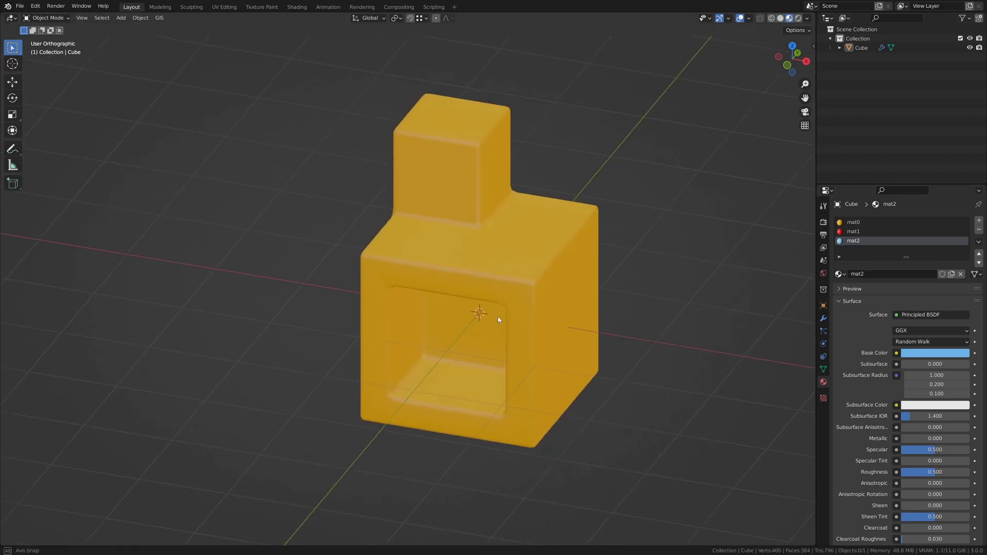
pyautogui.moveTo(498, 320); pyautogui.dragTo(581, 333, button='middle')
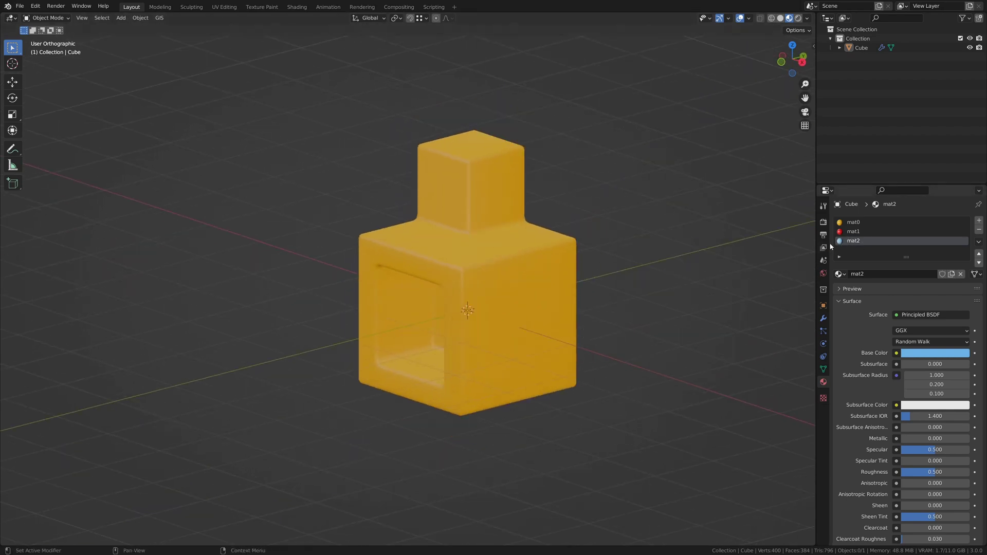
pyautogui.moveTo(586, 280); pyautogui.dragTo(491, 342, button='middle')
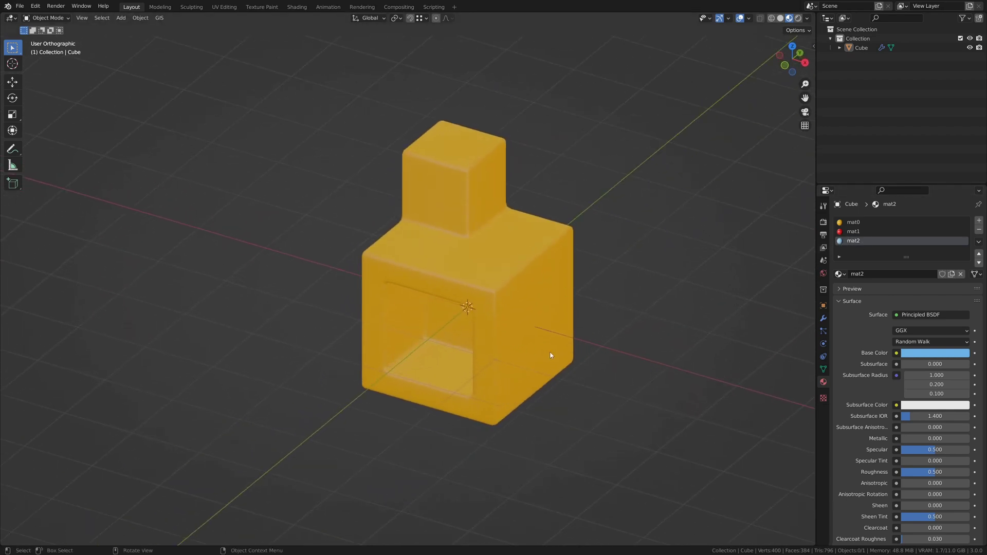
pyautogui.scroll(2, 550, 355)
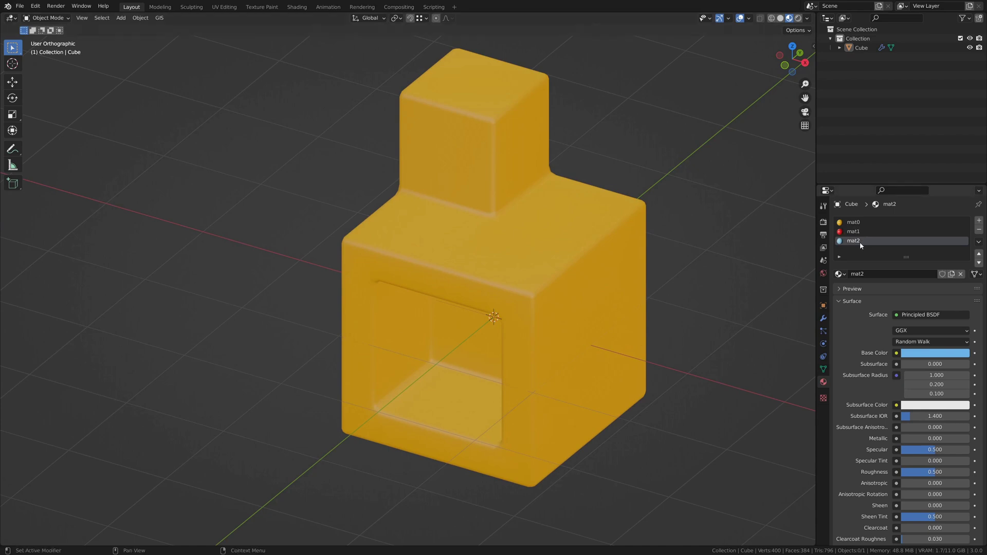
# Step: Step the Bevel modifier's Material Index from -1 up to 2 so bevel faces use mat2
pyautogui.click(825, 320)
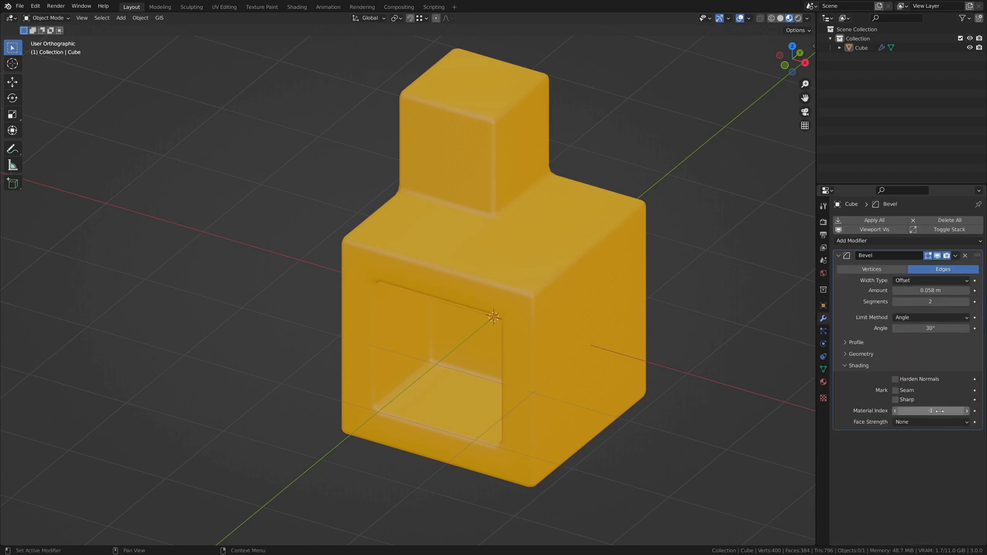
pyautogui.click(967, 411)
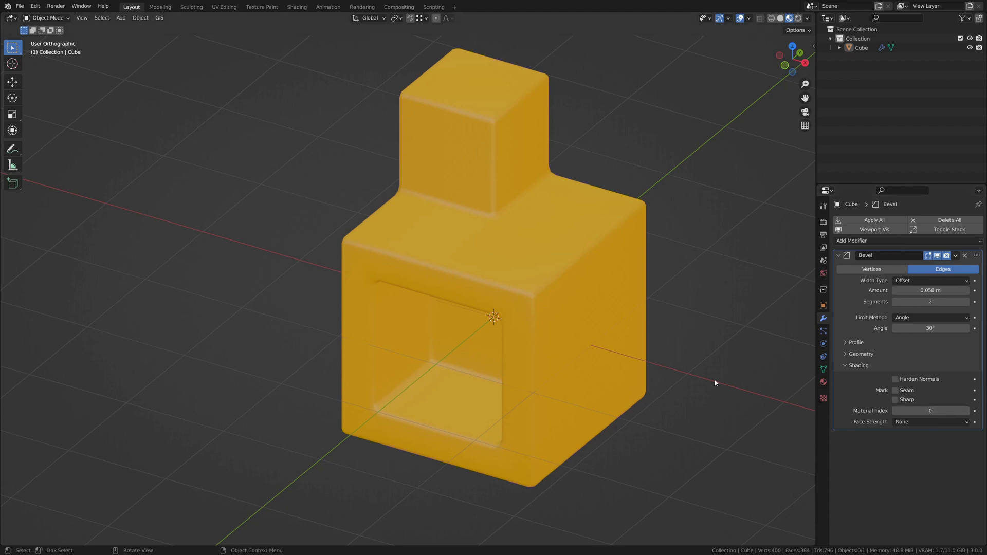
pyautogui.moveTo(714, 378); pyautogui.dragTo(565, 288, button='middle')
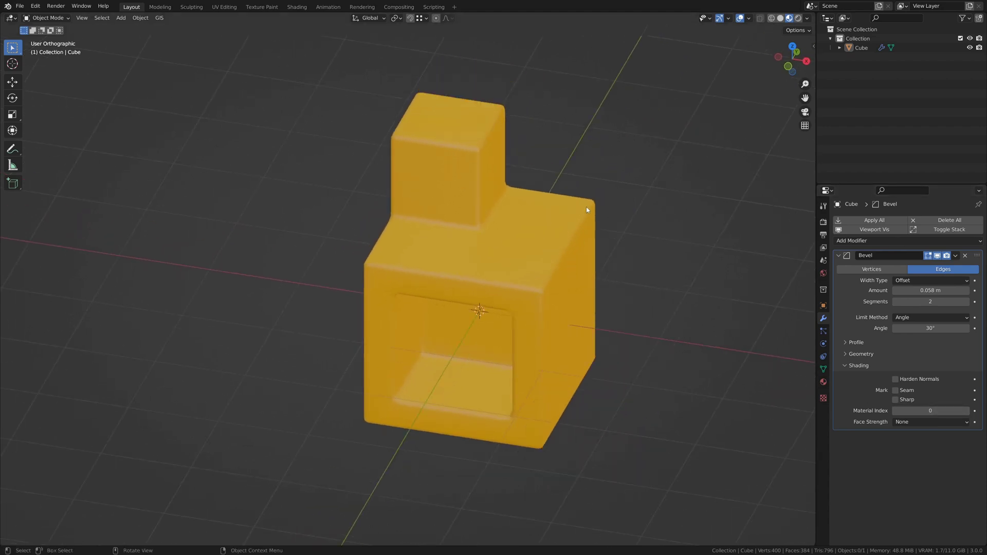
pyautogui.click(967, 411)
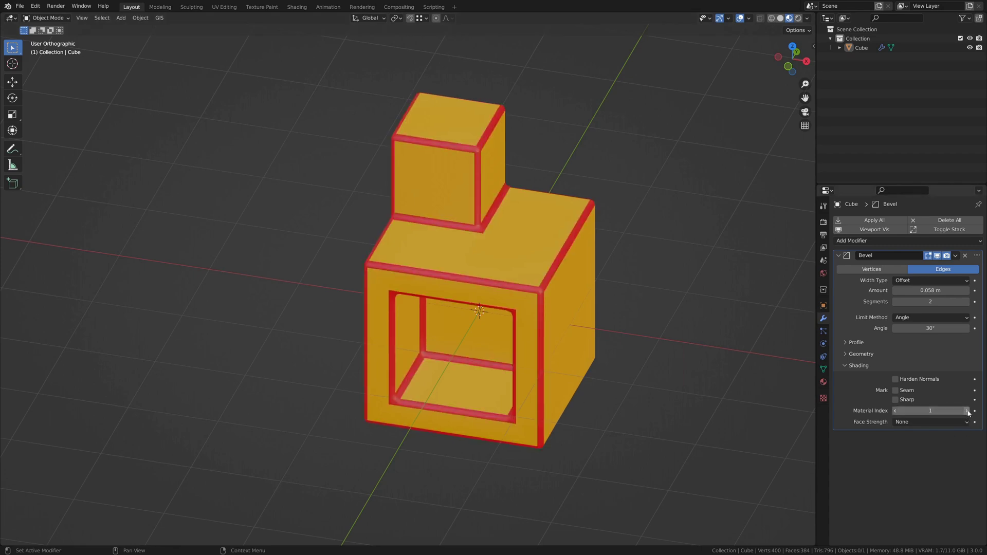
pyautogui.click(967, 412)
pyautogui.moveTo(539, 336)
pyautogui.mouseDown(button='middle')
pyautogui.moveTo(550, 329)
pyautogui.moveTo(557, 282)
pyautogui.moveTo(526, 289)
pyautogui.moveTo(549, 341)
pyautogui.mouseUp(button='middle')
pyautogui.scroll(-2, 549, 341)
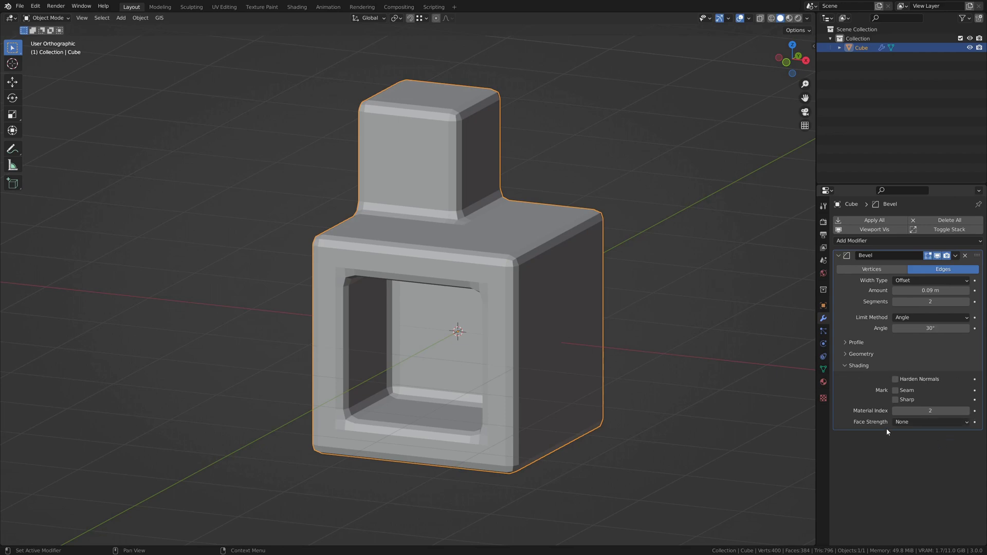
pyautogui.click(919, 422)
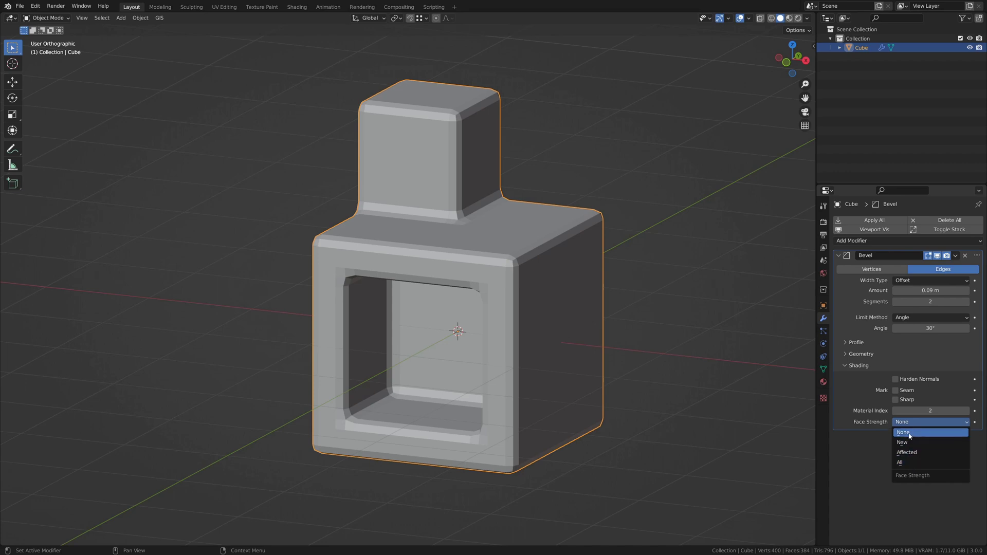
pyautogui.click(878, 241)
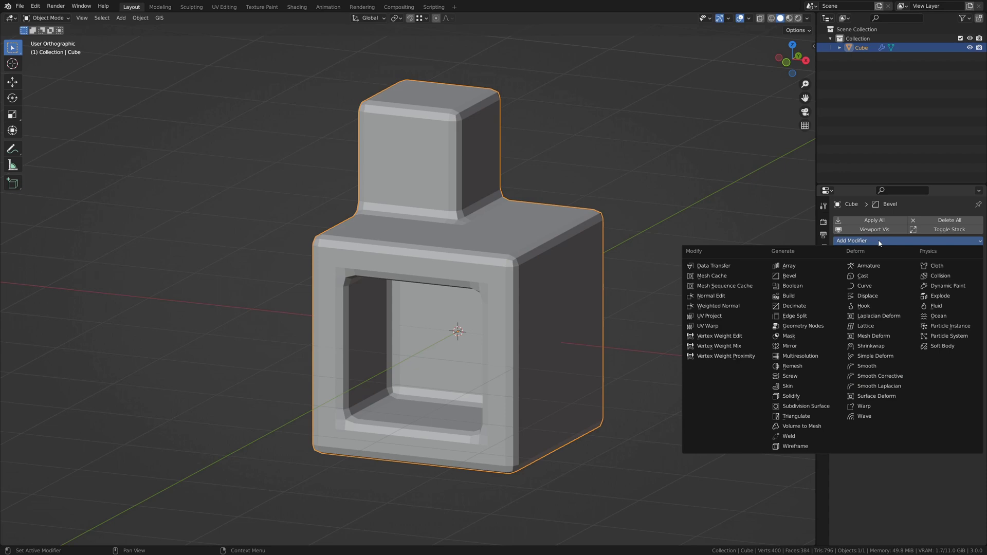
pyautogui.click(878, 239)
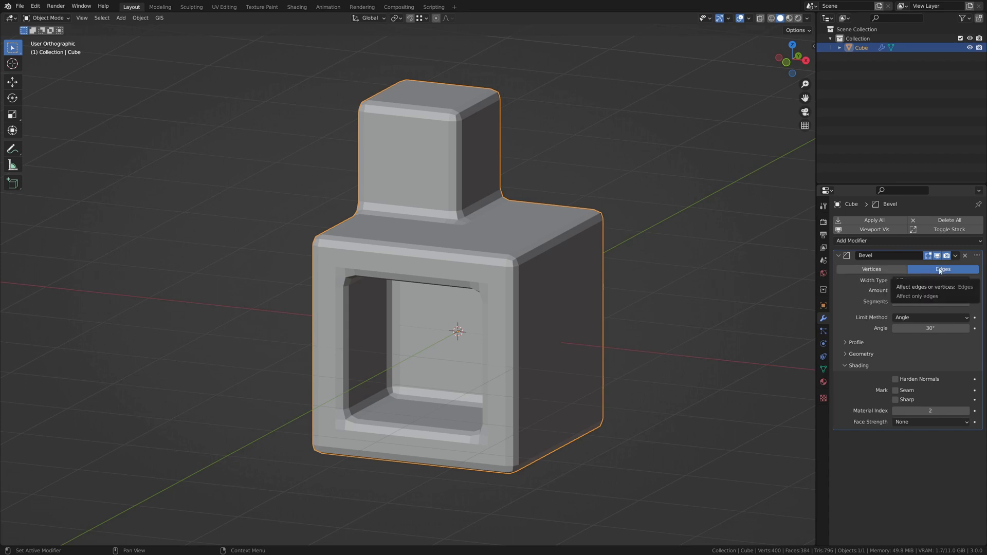
# Step: Switch the bevel to affect Vertices and raise its Amount to 0.259 m
pyautogui.click(889, 272)
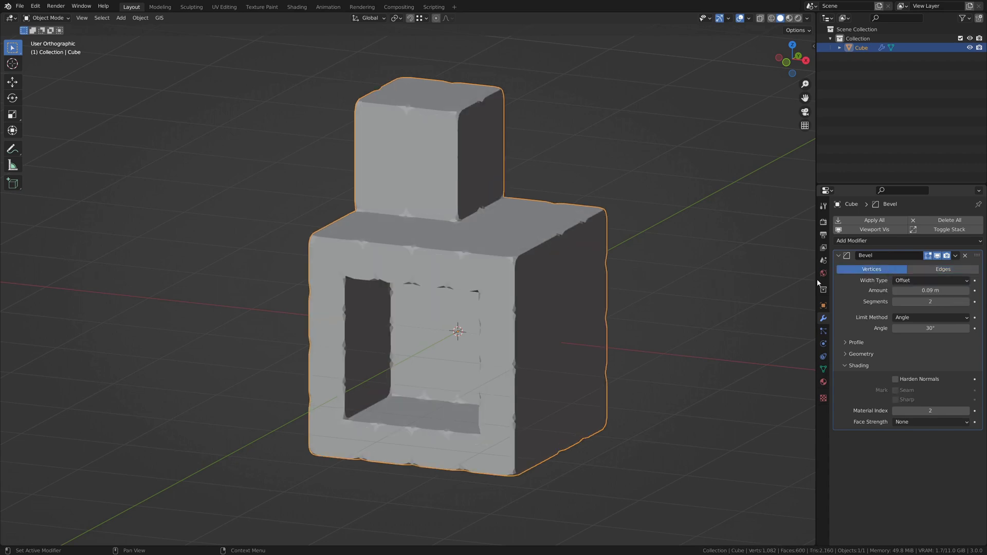
pyautogui.scroll(2, 575, 288)
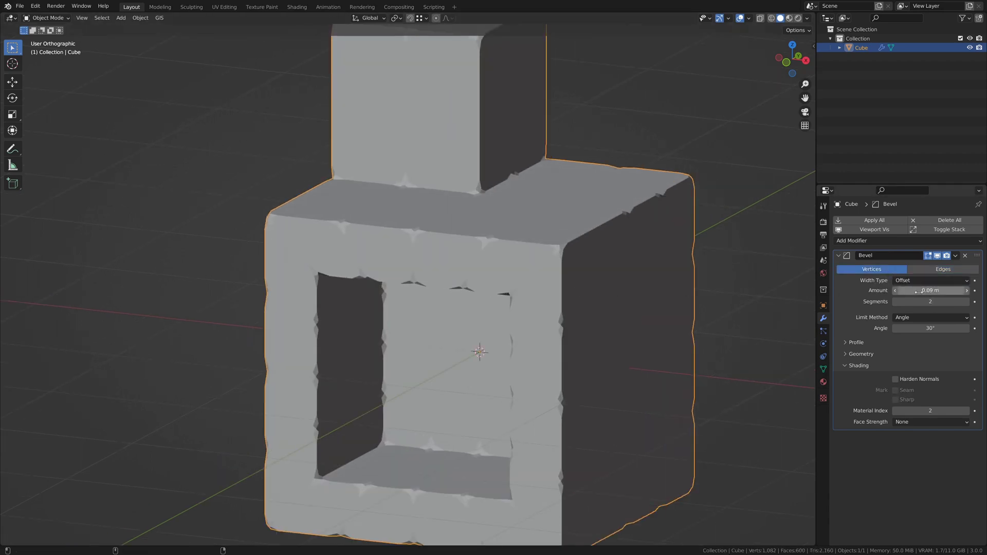
pyautogui.moveTo(919, 291); pyautogui.dragTo(951, 291)
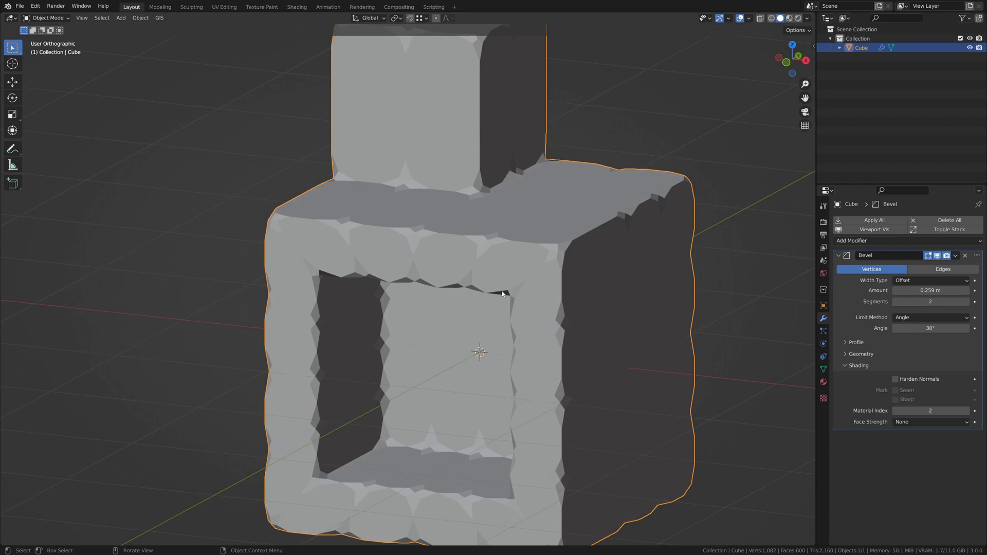
pyautogui.moveTo(514, 287); pyautogui.dragTo(452, 315, button='middle')
pyautogui.scroll(-3, 554, 286)
pyautogui.scroll(2, 483, 288)
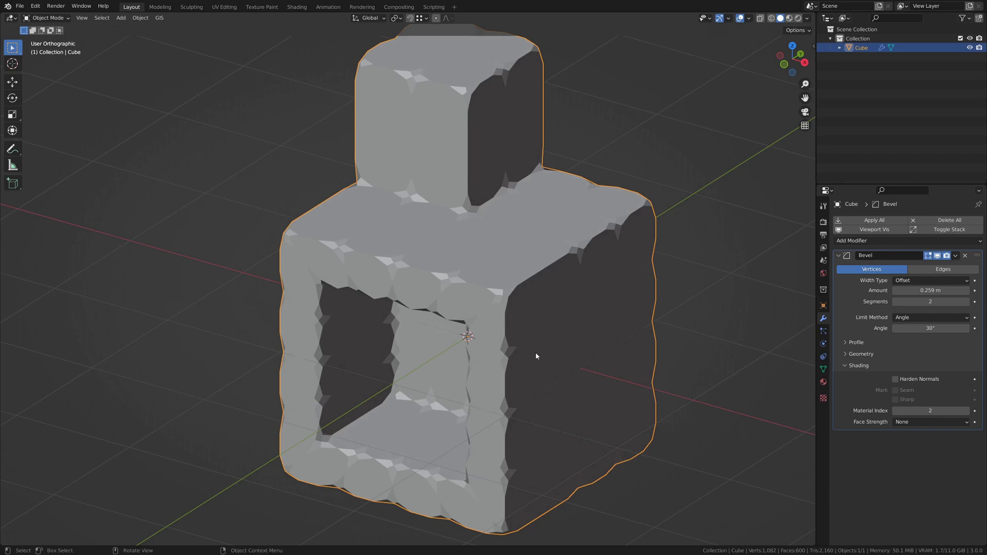
pyautogui.moveTo(536, 355); pyautogui.dragTo(574, 328, button='middle')
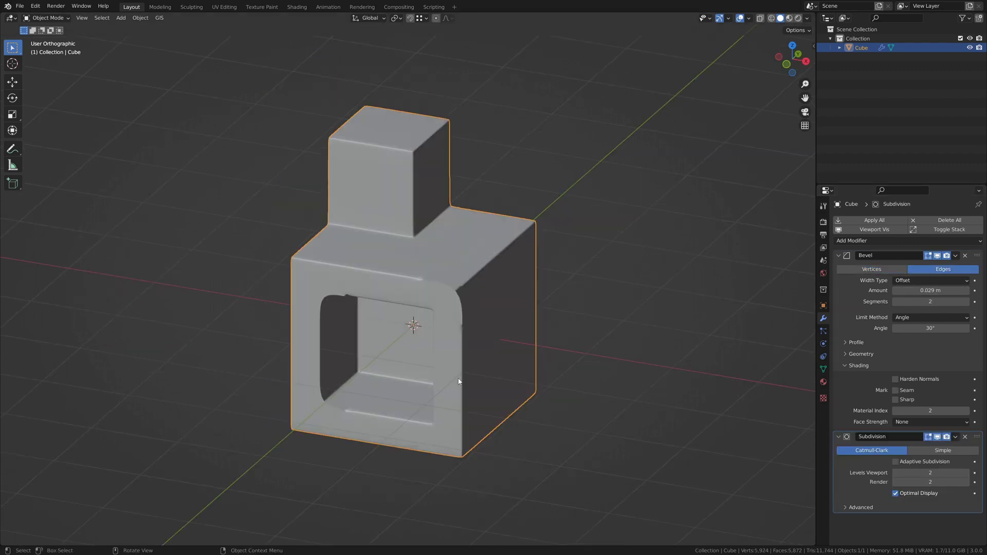
# Step: Turn off the Subdivision modifier's viewport display to show only the bevelled geometry
pyautogui.moveTo(452, 375); pyautogui.dragTo(522, 306, button='middle')
pyautogui.scroll(5, 334, 412)
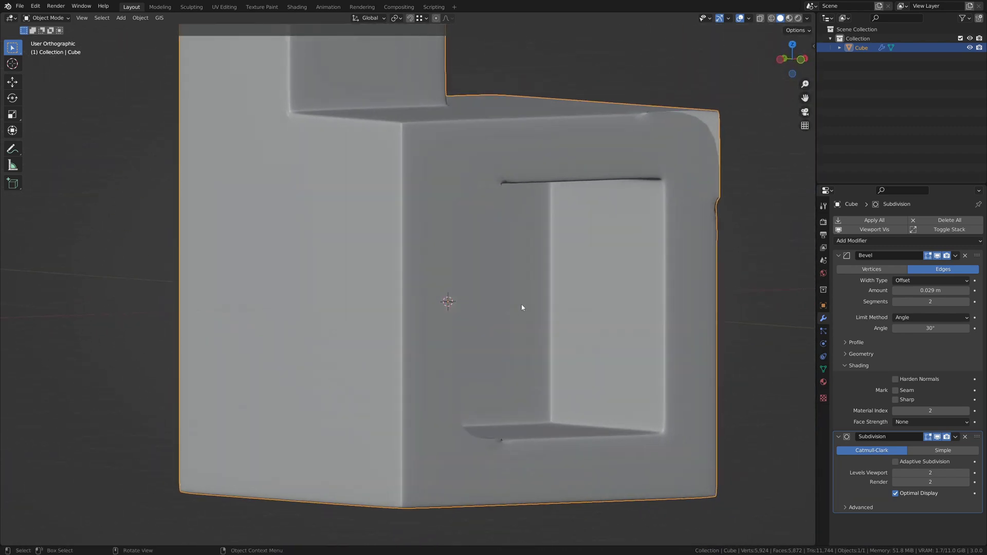
pyautogui.scroll(3, 455, 296)
pyautogui.moveTo(455, 297); pyautogui.dragTo(498, 207, button='middle')
pyautogui.scroll(-5, 500, 199)
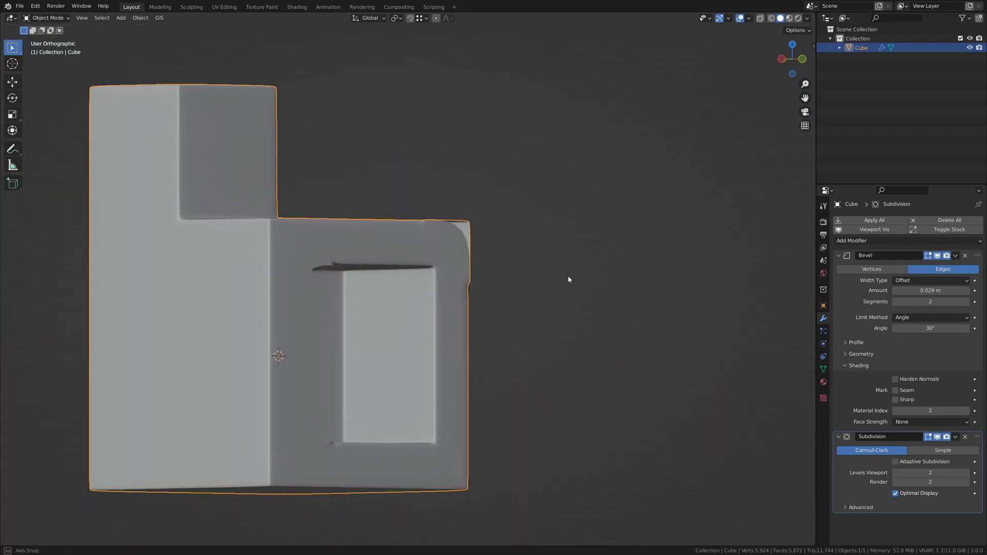
pyautogui.moveTo(569, 278); pyautogui.dragTo(527, 304, button='middle')
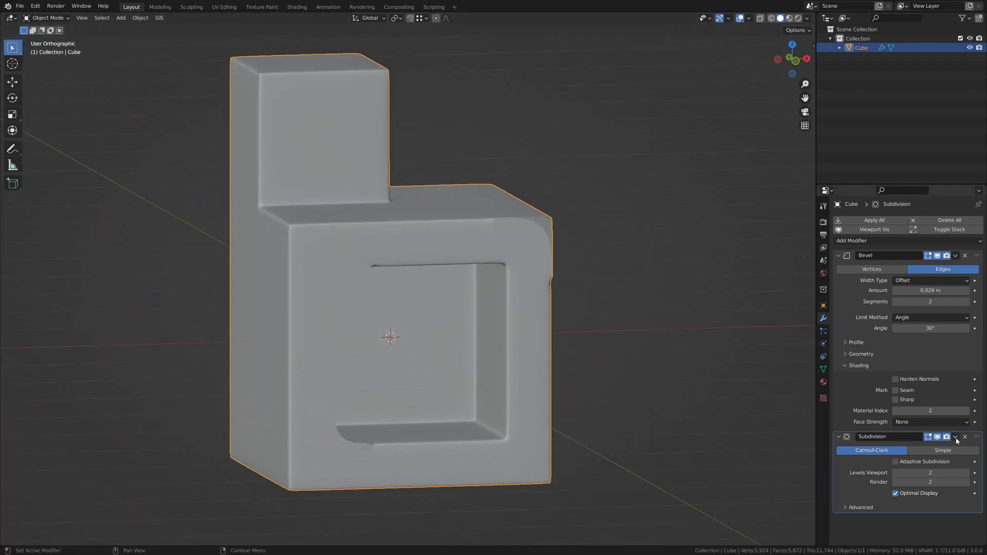
pyautogui.click(937, 436)
pyautogui.moveTo(480, 232); pyautogui.dragTo(450, 245, button='middle')
pyautogui.scroll(4, 480, 283)
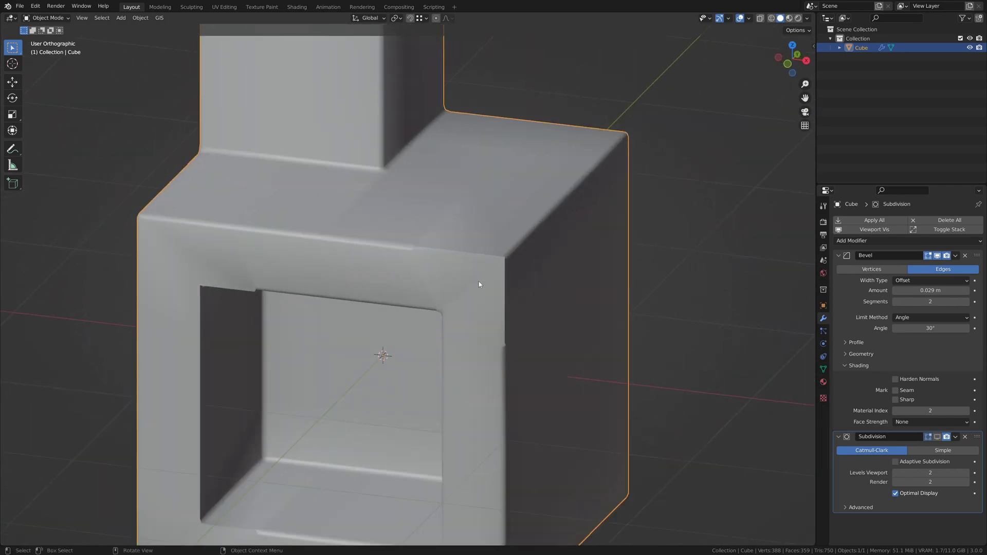
pyautogui.scroll(1, 509, 279)
pyautogui.press('Tab')
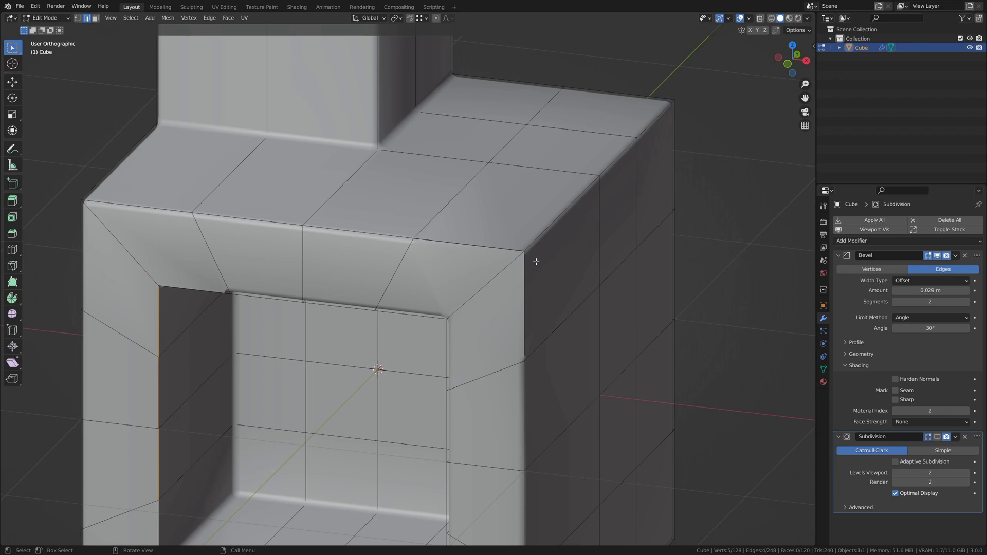
pyautogui.press('1')
pyautogui.click(524, 251)
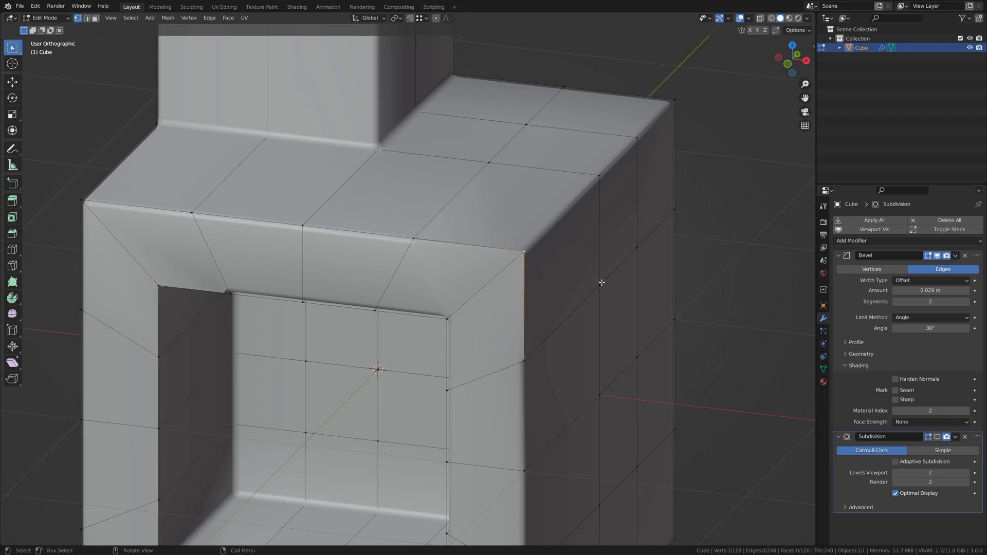
pyautogui.press('g')
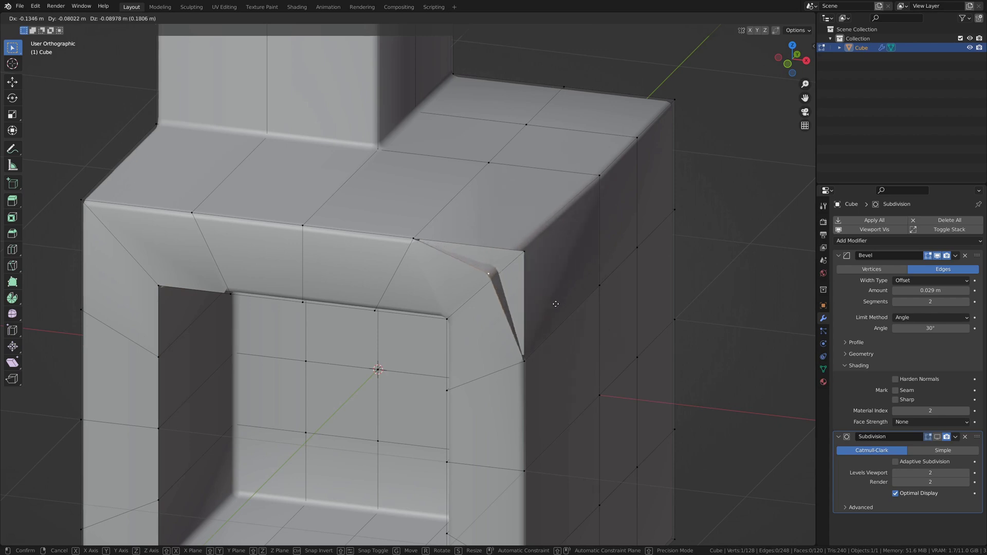
pyautogui.click(534, 258)
pyautogui.click(524, 252)
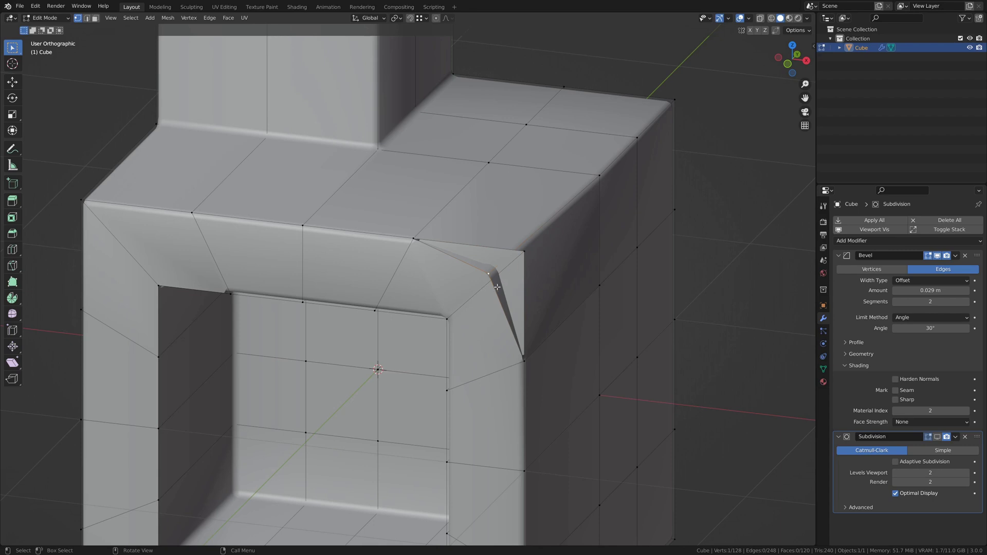
pyautogui.keyDown('shift'); pyautogui.click(524, 252); pyautogui.keyUp('shift')
pyautogui.moveTo(557, 254); pyautogui.dragTo(580, 260, button='middle')
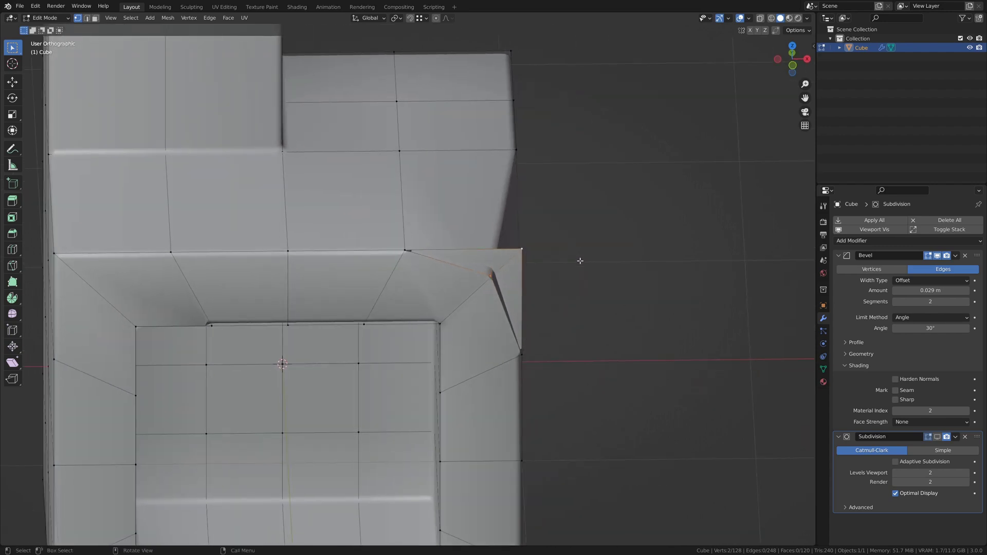
pyautogui.press('m')
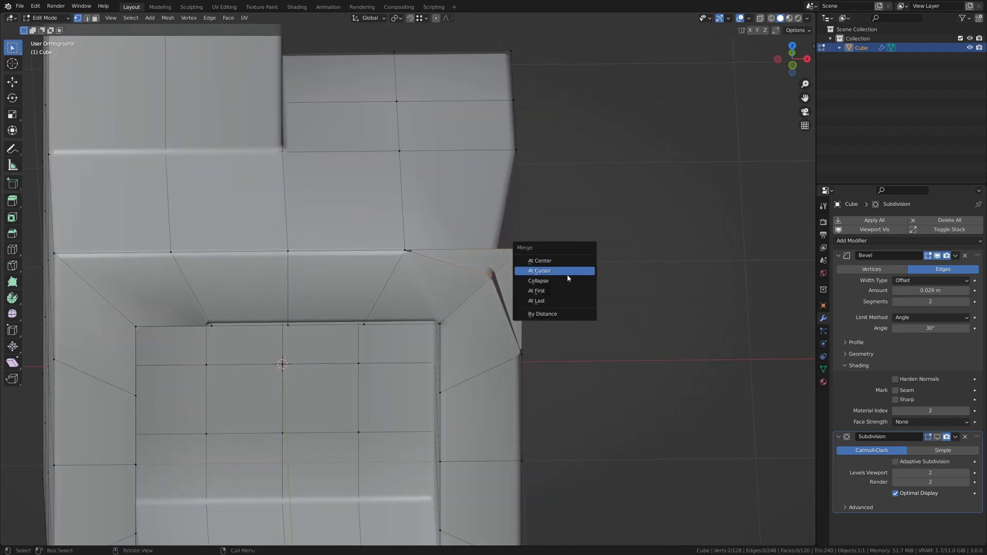
pyautogui.click(555, 305)
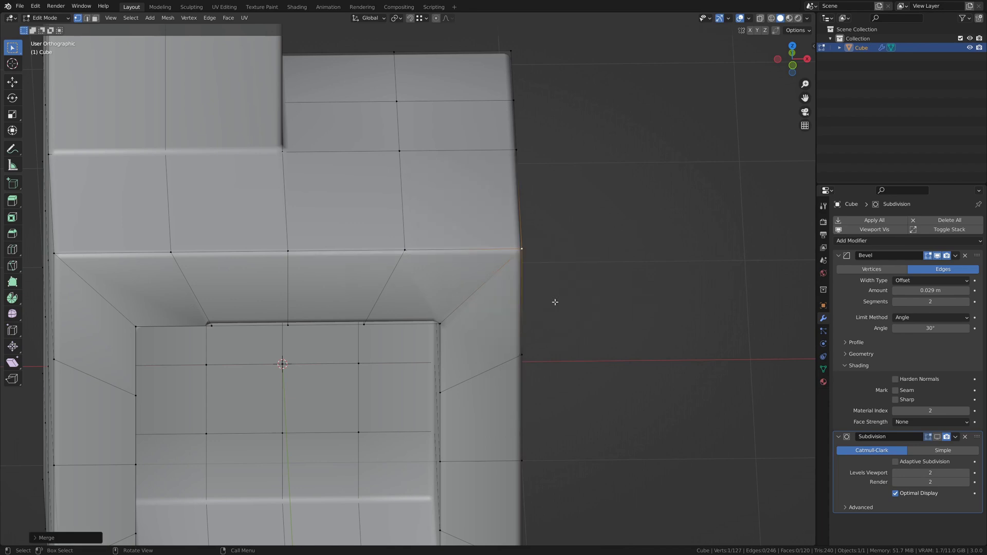
pyautogui.moveTo(555, 302); pyautogui.dragTo(432, 300, button='middle')
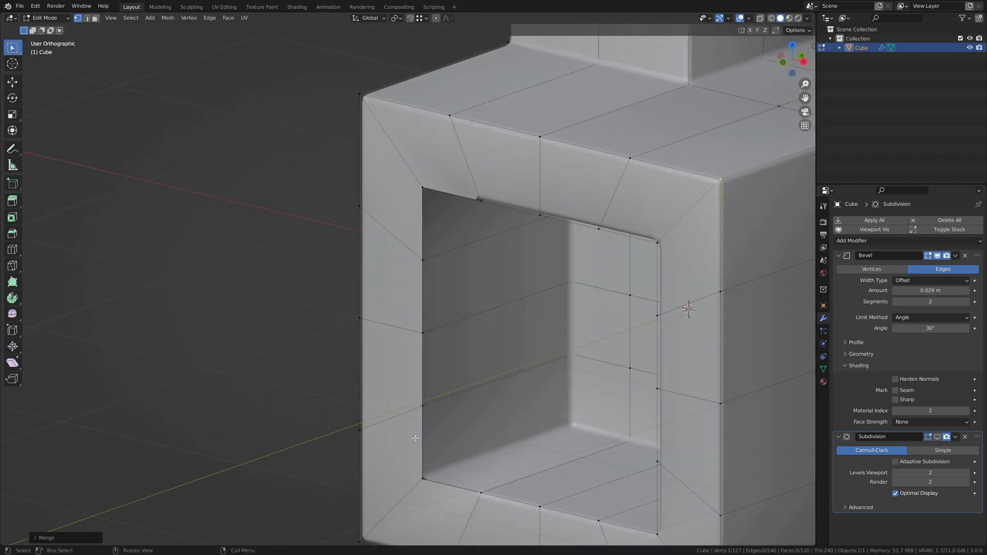
pyautogui.moveTo(416, 438); pyautogui.dragTo(423, 444, button='middle')
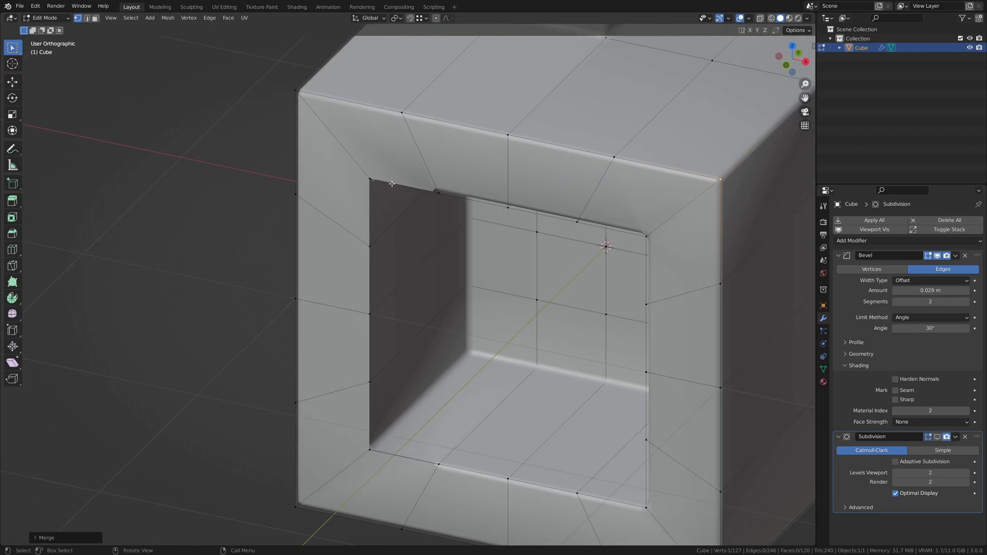
pyautogui.moveTo(390, 391); pyautogui.dragTo(441, 398, button='middle')
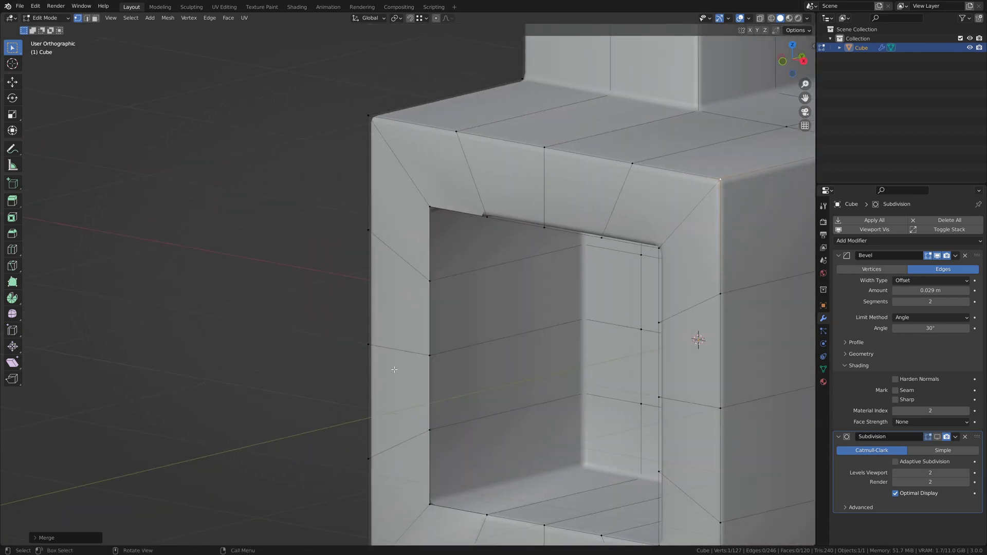
pyautogui.press('2')
pyautogui.click(442, 398)
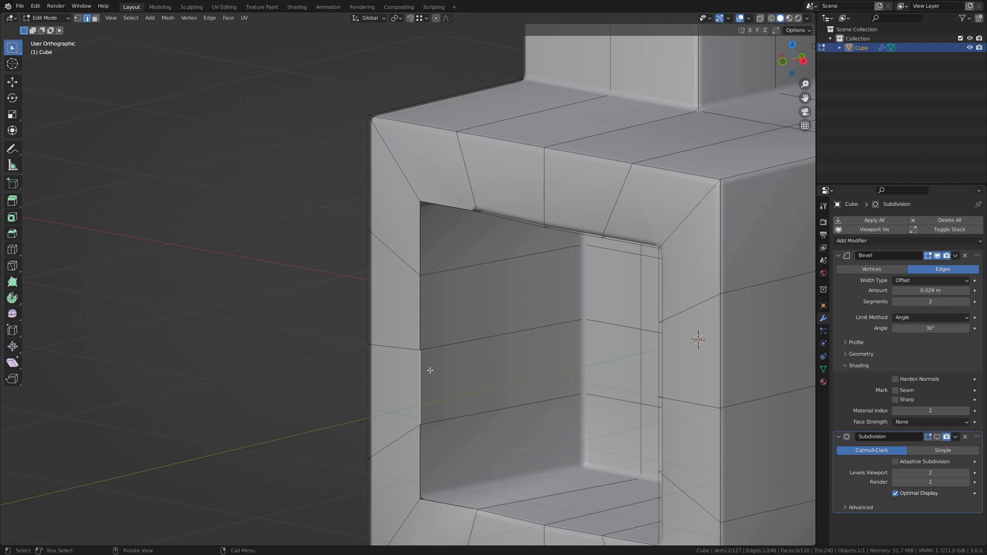
pyautogui.press('g')
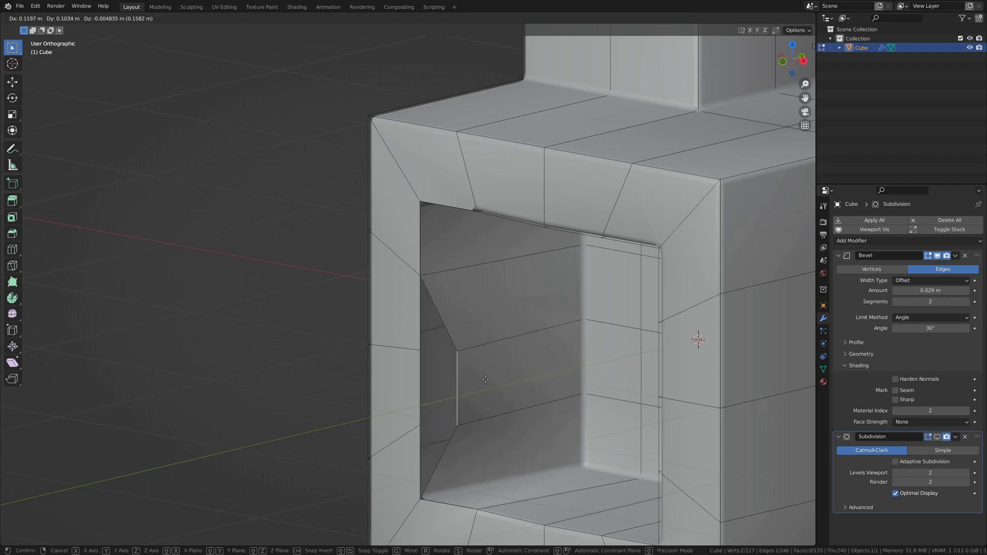
pyautogui.rightClick(481, 392)
pyautogui.moveTo(469, 396); pyautogui.dragTo(494, 348, button='middle')
# Step: Select all vertices, run Merge by Distance to remove 5 duplicates, and return to Object Mode
pyautogui.press('1')
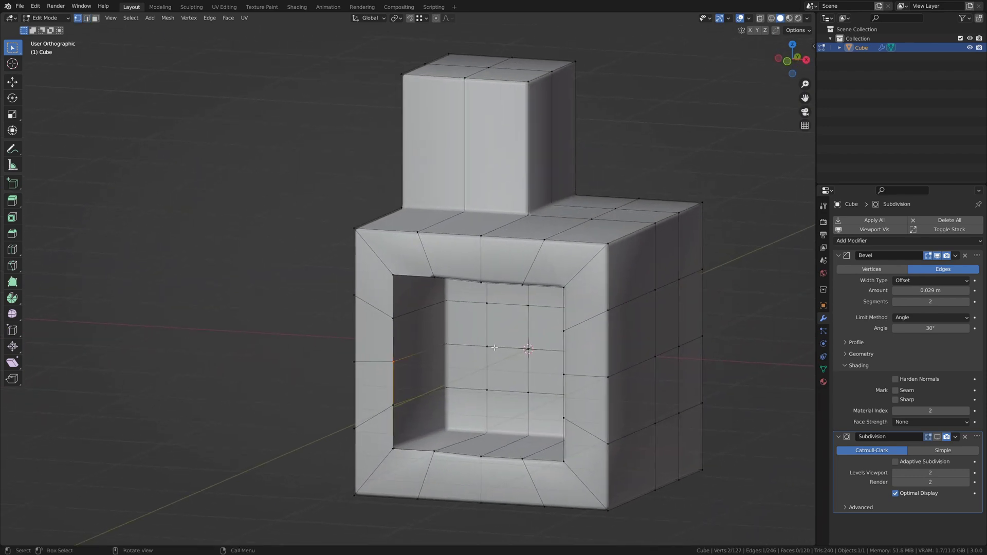
pyautogui.press('a')
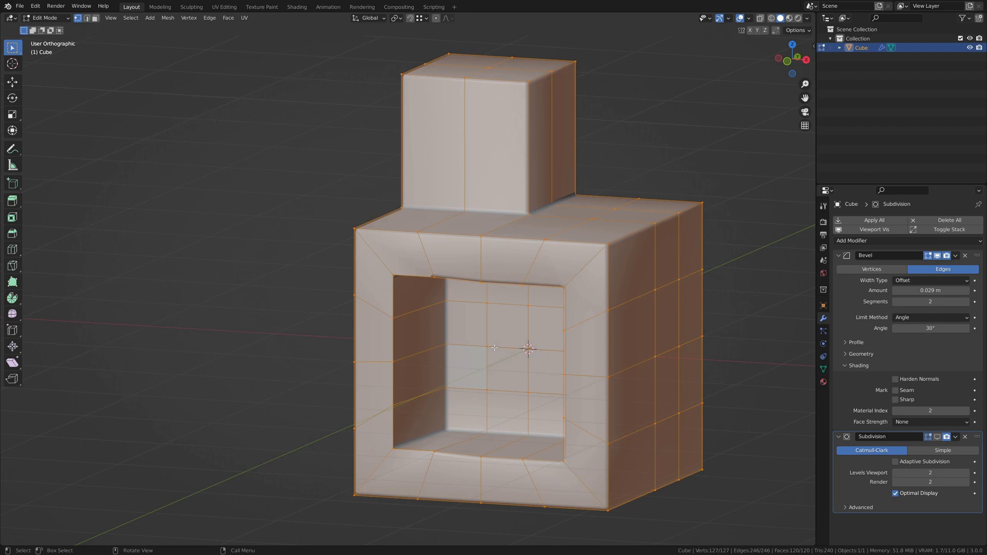
pyautogui.press('F3')
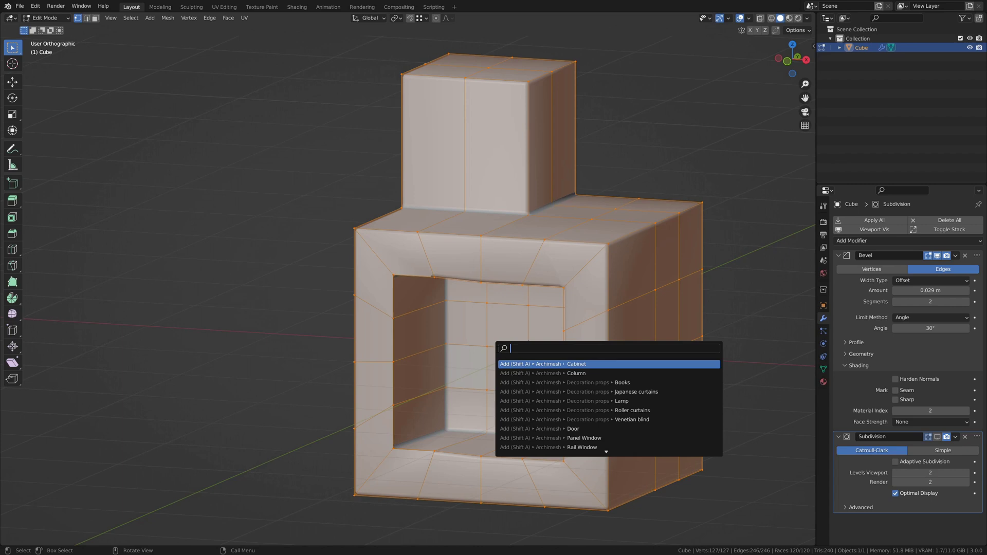
pyautogui.write('mer')
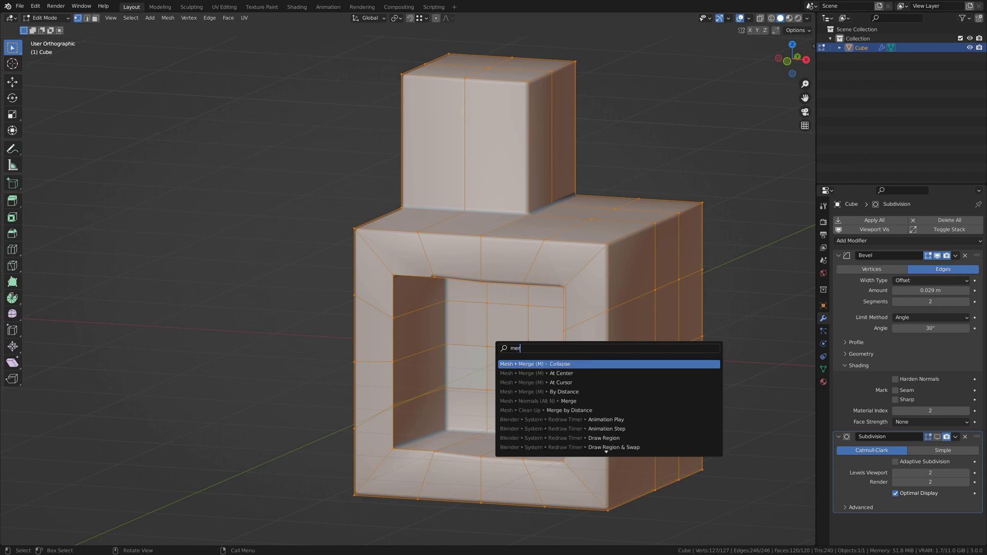
pyautogui.press('Down')
pyautogui.press('Down')
pyautogui.press('Down')
pyautogui.press('Down')
pyautogui.press('Down')
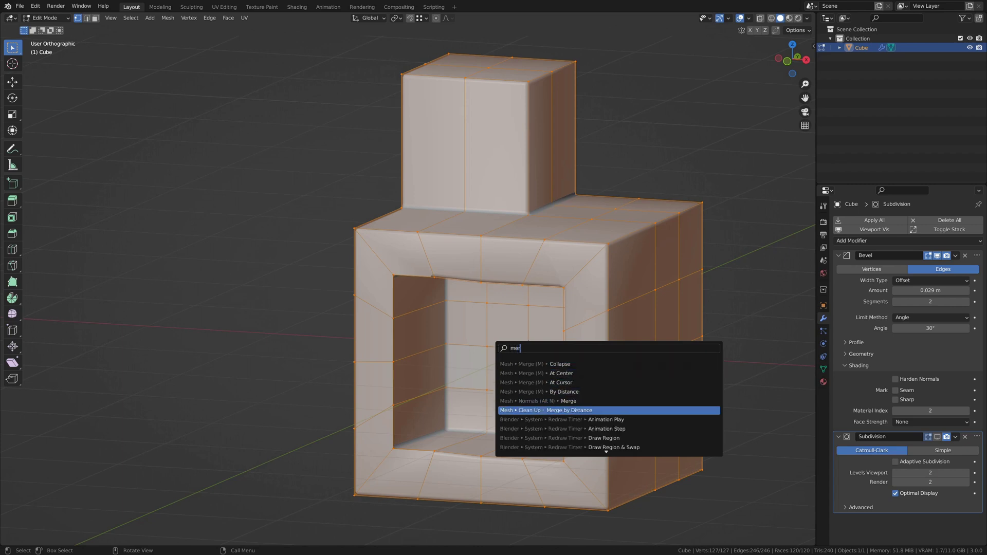
pyautogui.press('Return')
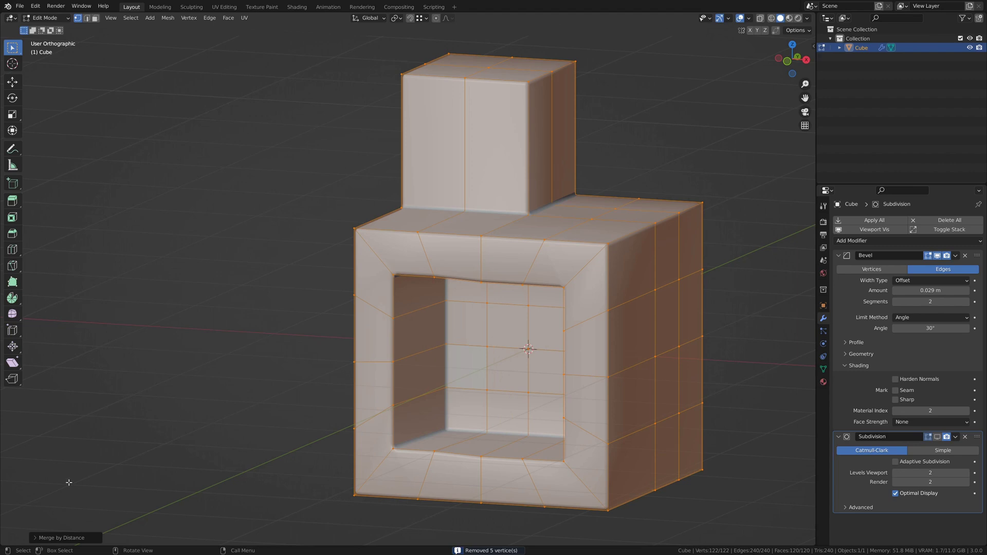
pyautogui.click(36, 540)
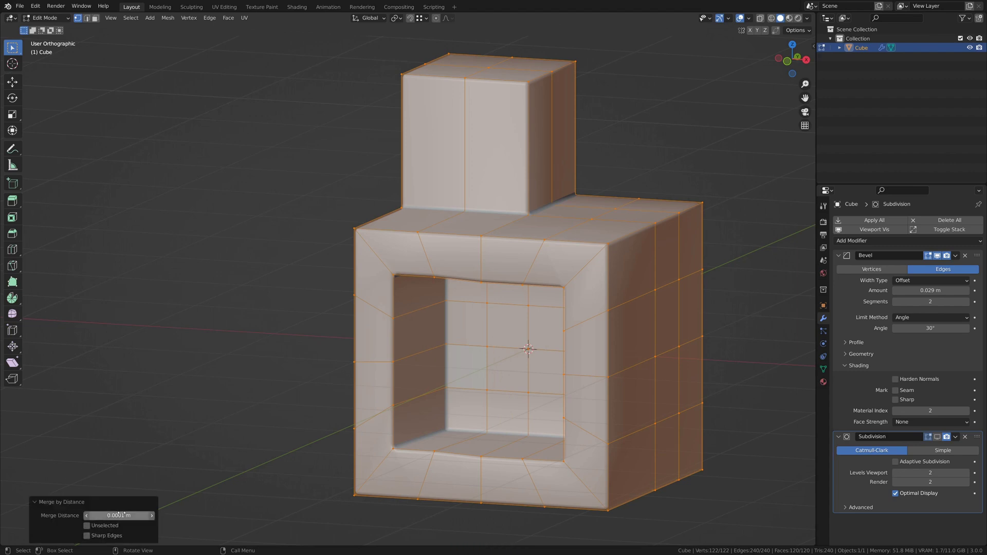
pyautogui.moveTo(434, 315); pyautogui.dragTo(470, 265, button='middle')
pyautogui.press('Tab')
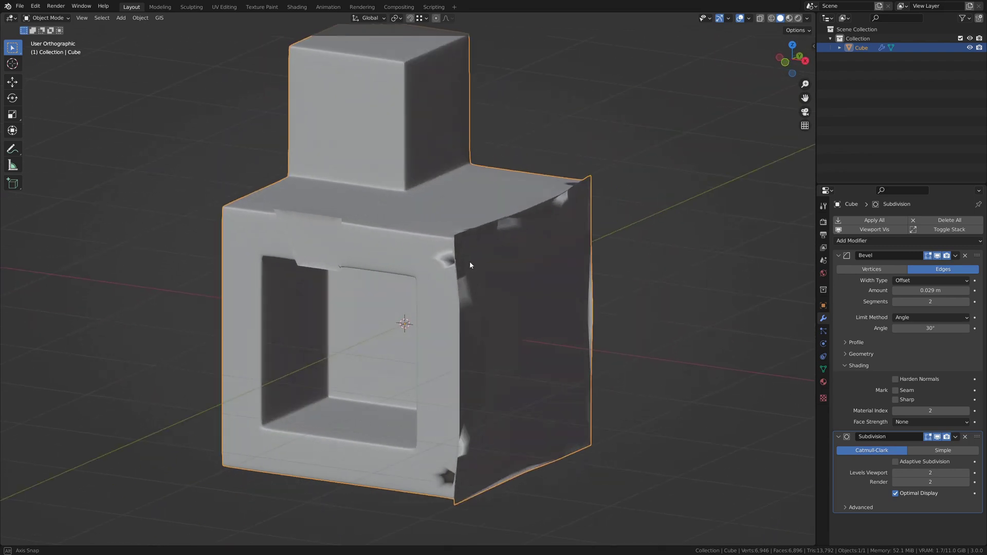
# Step: Turn on the Face Orientation overlay to reveal red, flipped faces
pyautogui.scroll(-2, 574, 204)
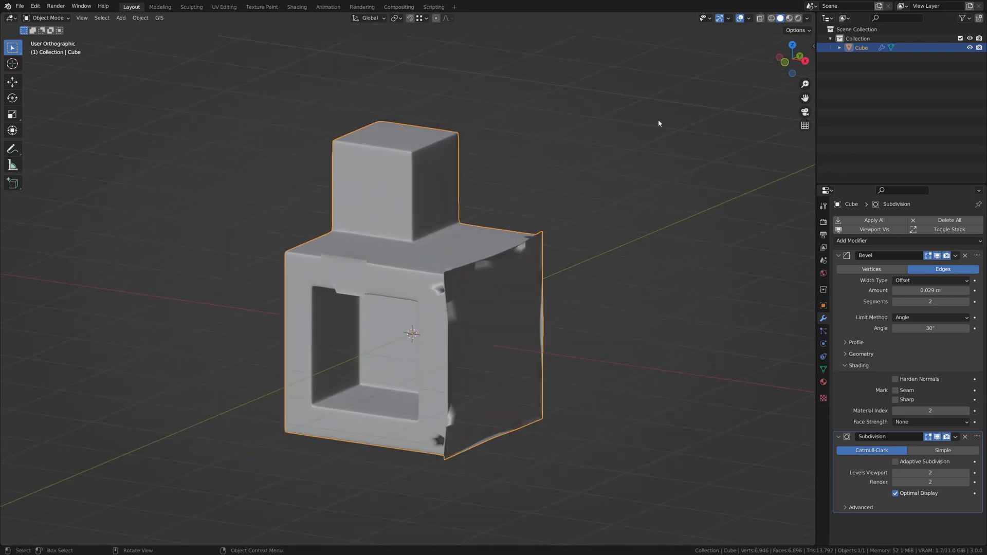
pyautogui.click(748, 19)
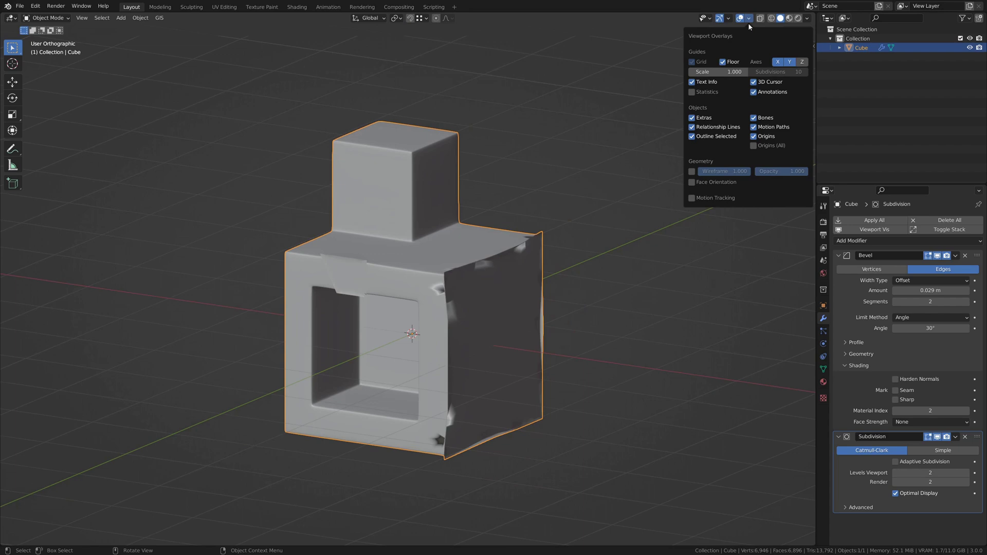
pyautogui.click(692, 183)
pyautogui.moveTo(499, 210); pyautogui.dragTo(474, 272, button='middle')
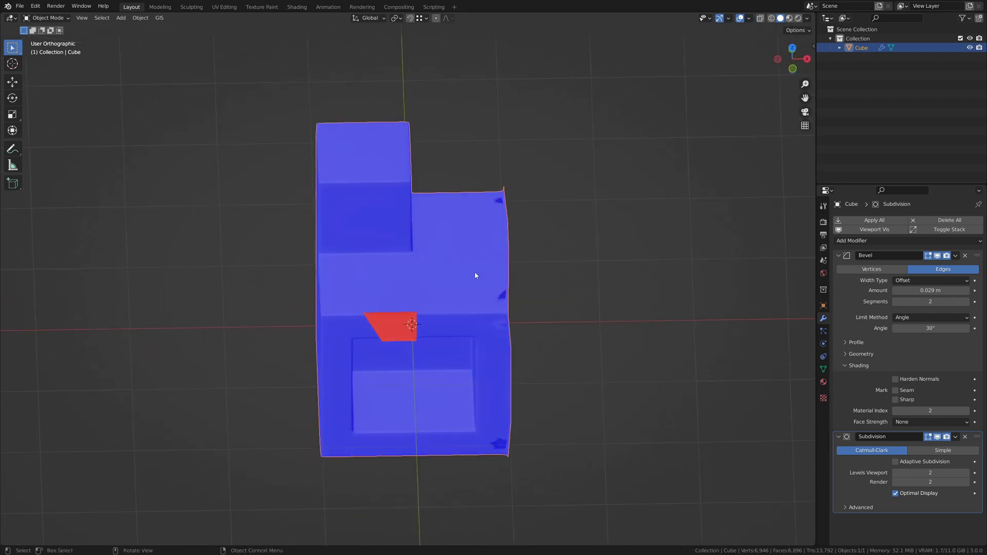
pyautogui.scroll(3, 470, 298)
pyautogui.moveTo(468, 330); pyautogui.dragTo(410, 262, button='middle')
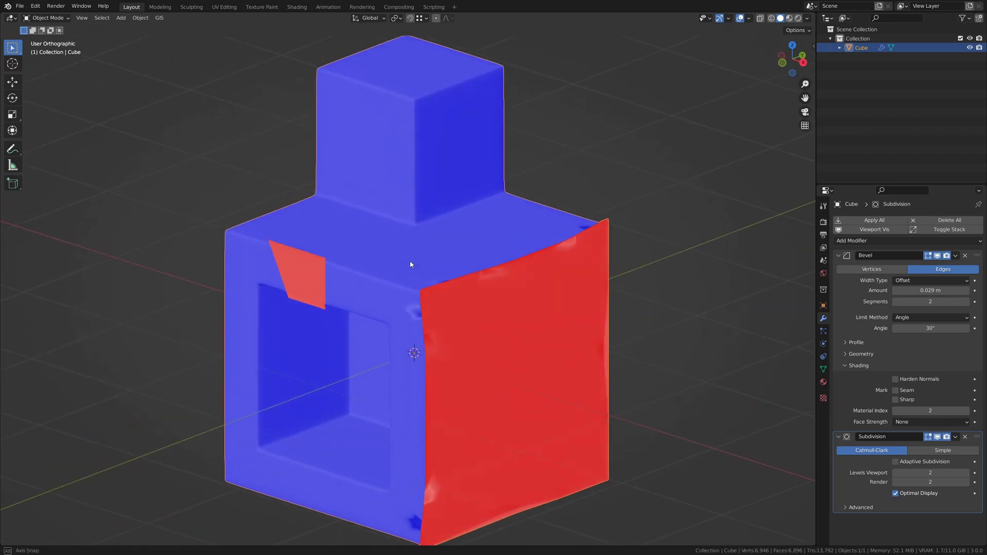
# Step: Flip the normal of the red face above the hole
pyautogui.press('Tab')
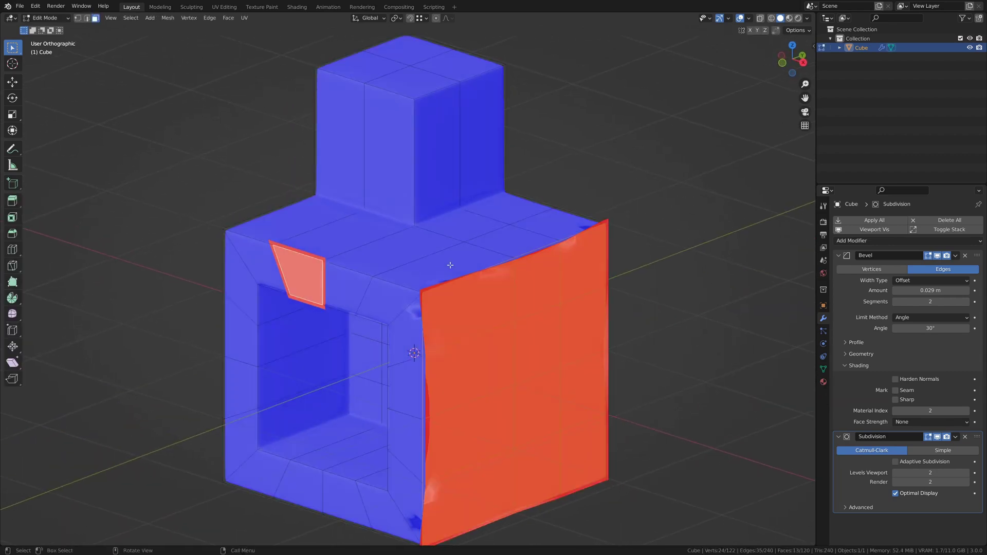
pyautogui.click(303, 274)
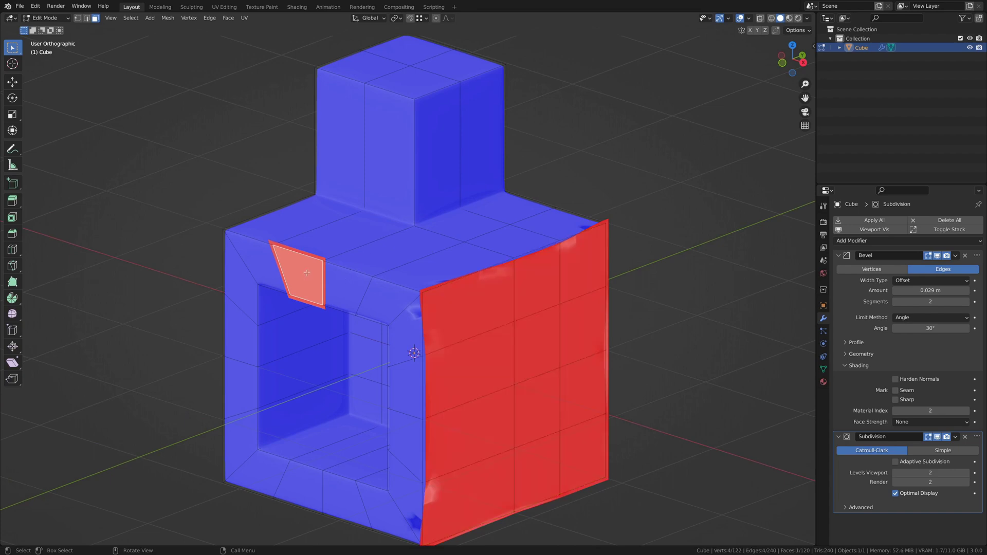
pyautogui.hotkey('alt', 'n')
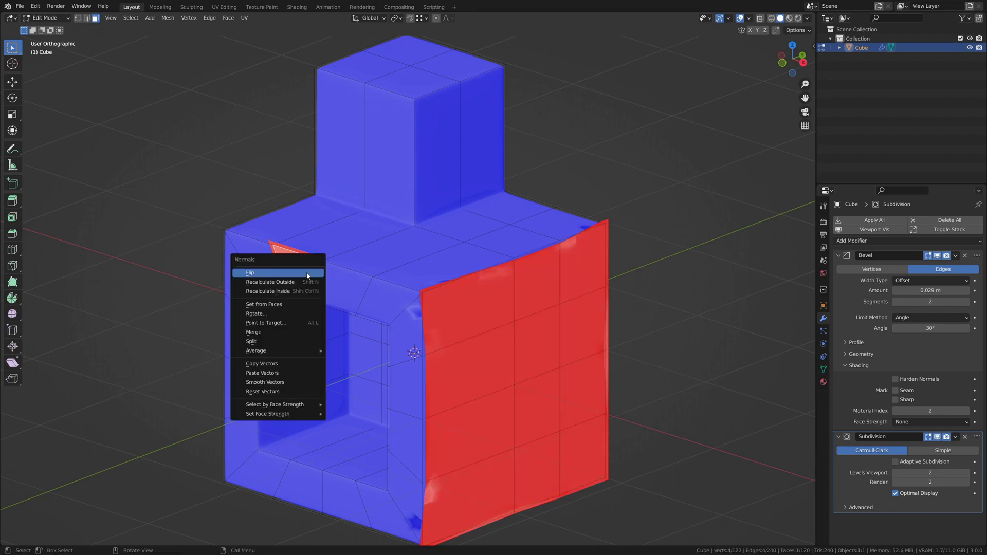
pyautogui.click(267, 276)
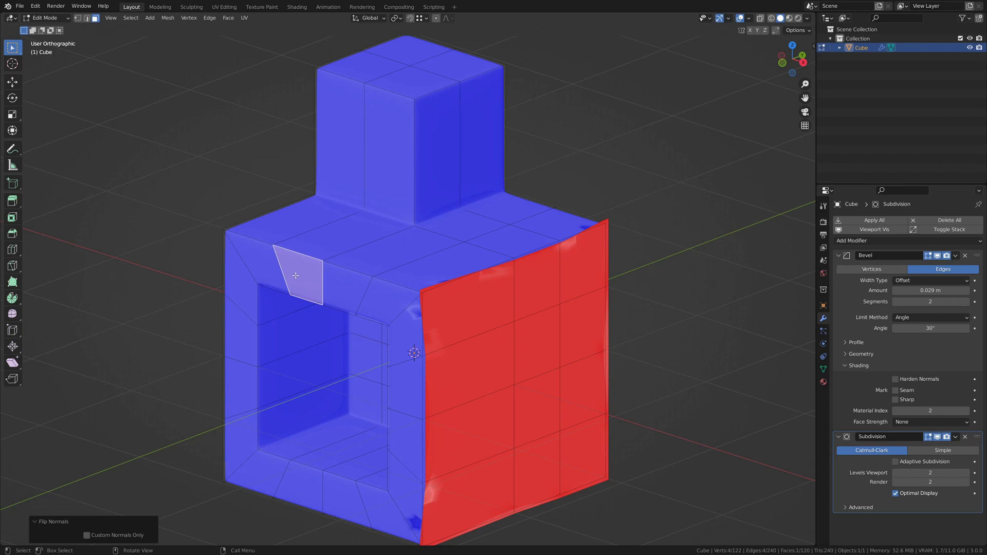
pyautogui.press('Tab')
# Step: Select the whole mesh and recalculate all normals to point outside
pyautogui.moveTo(302, 279); pyautogui.dragTo(325, 268, button='middle')
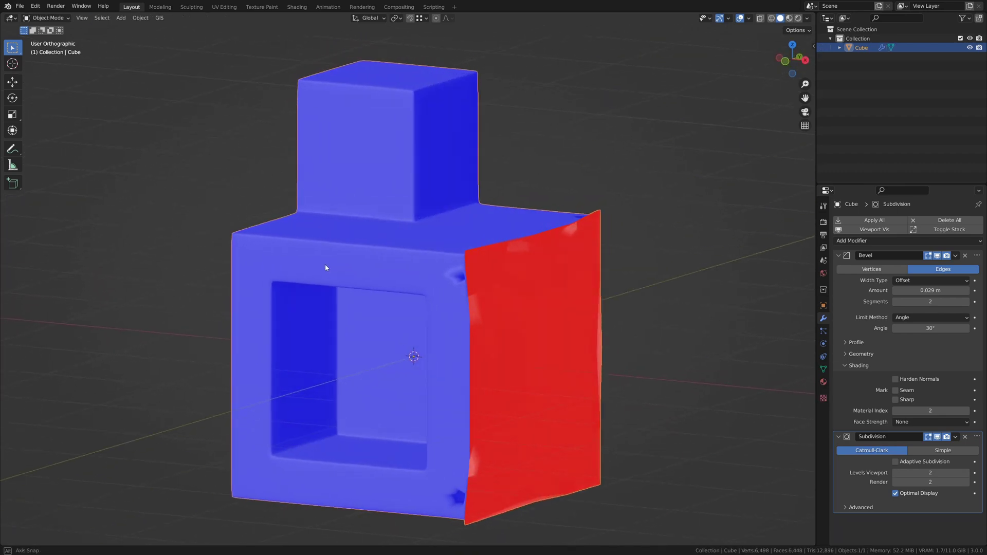
pyautogui.scroll(-5, 324, 268)
pyautogui.moveTo(405, 248); pyautogui.dragTo(482, 296, button='middle')
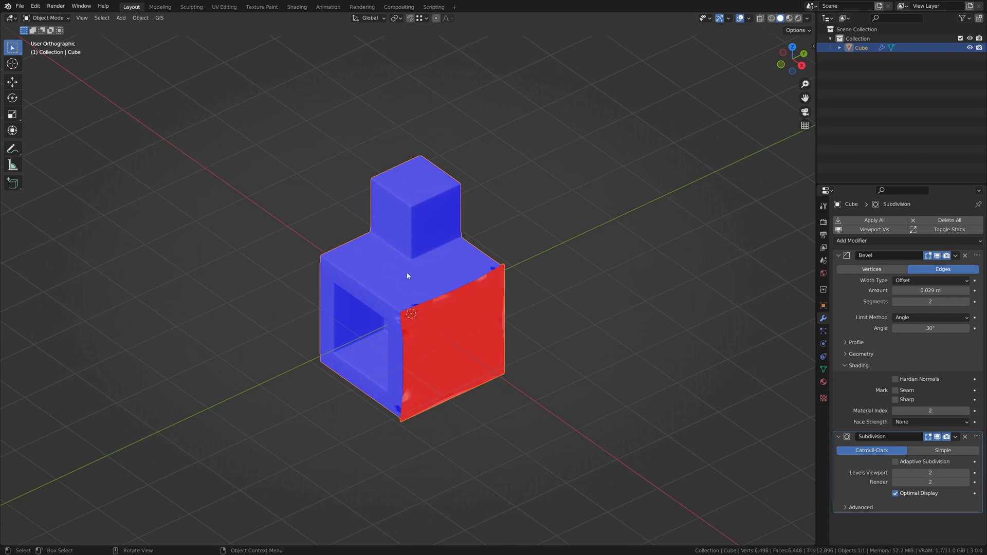
pyautogui.moveTo(408, 276); pyautogui.dragTo(405, 265, button='middle')
pyautogui.press('Tab')
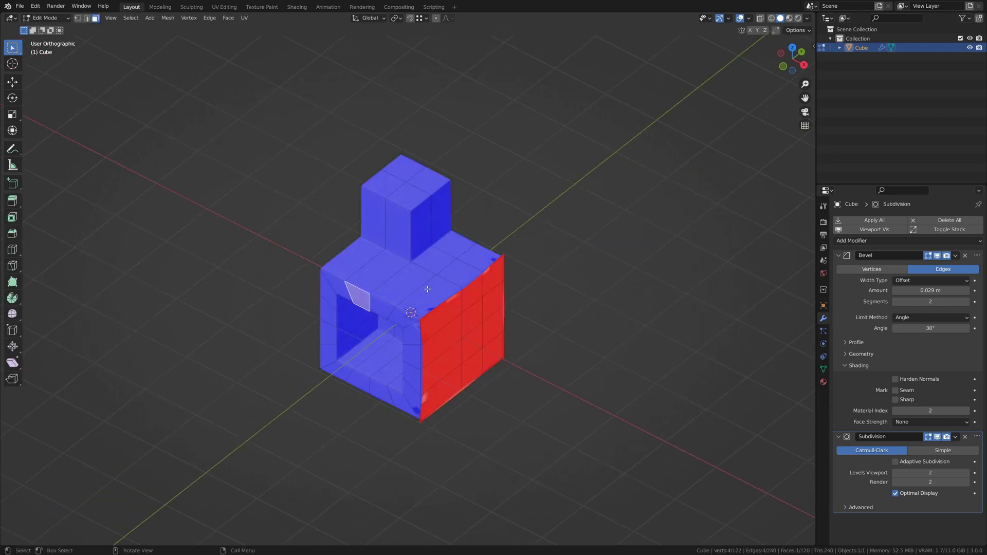
pyautogui.press('a')
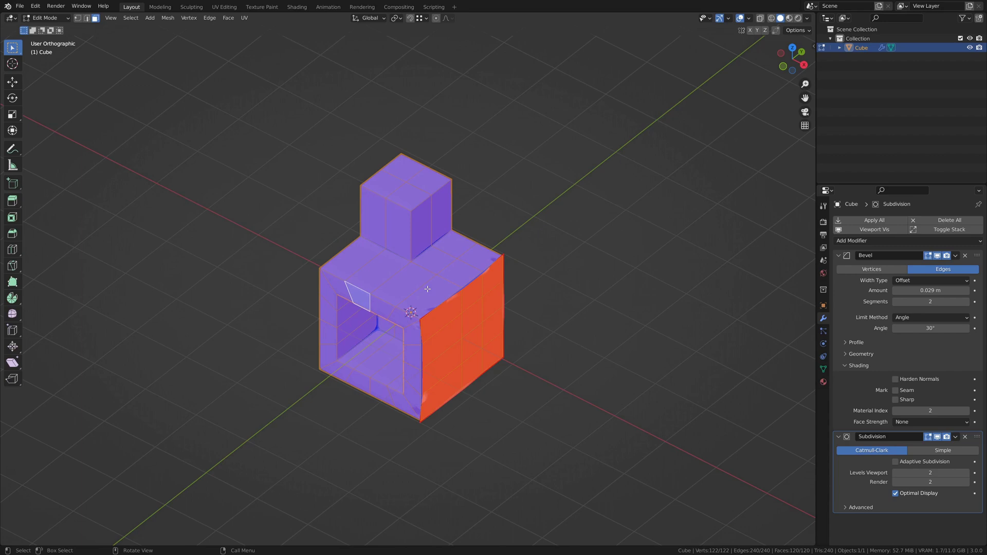
pyautogui.hotkey('shift', 'n')
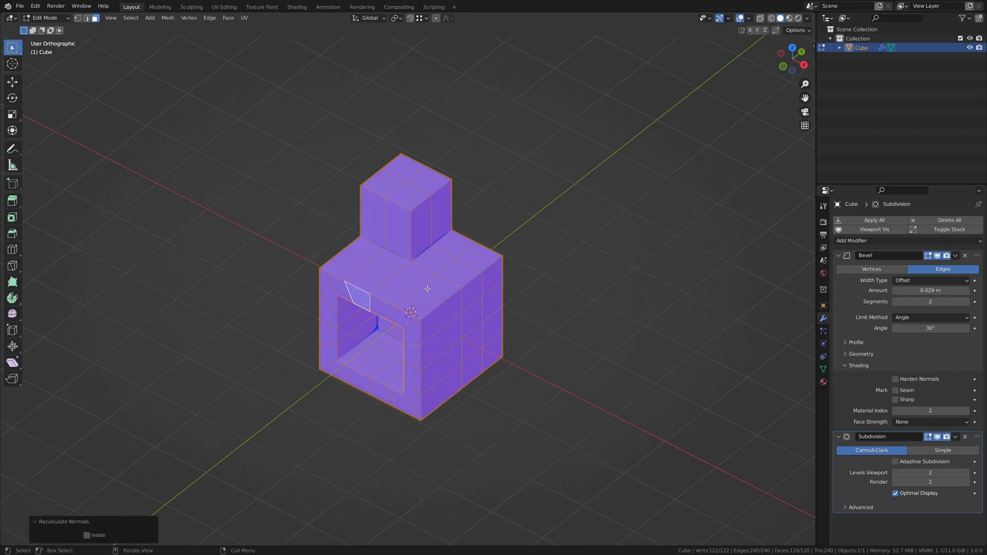
pyautogui.press('Tab')
# Step: Orbit around the finished block to inspect its clean shading
pyautogui.moveTo(434, 292); pyautogui.dragTo(615, 181, button='middle')
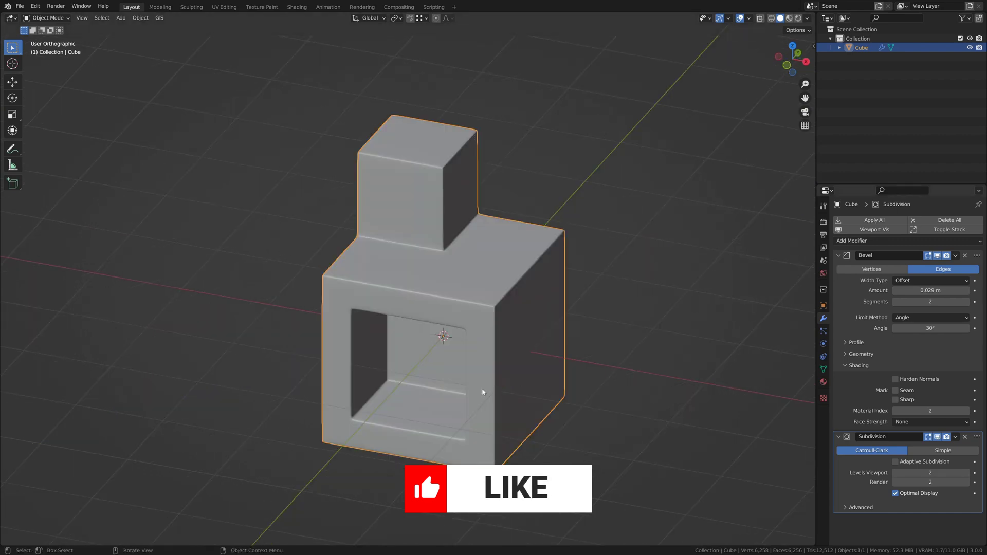
pyautogui.moveTo(482, 392); pyautogui.dragTo(594, 392, button='middle')
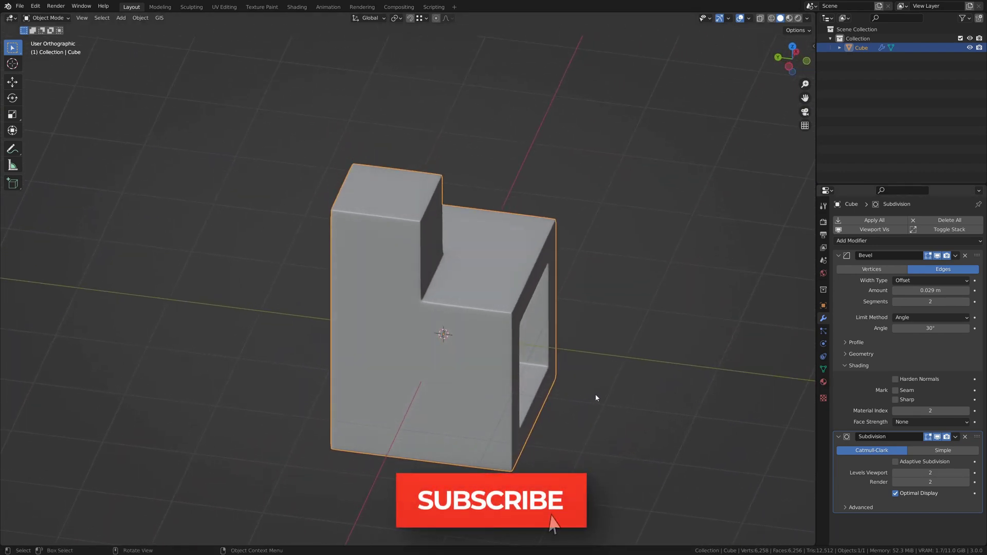